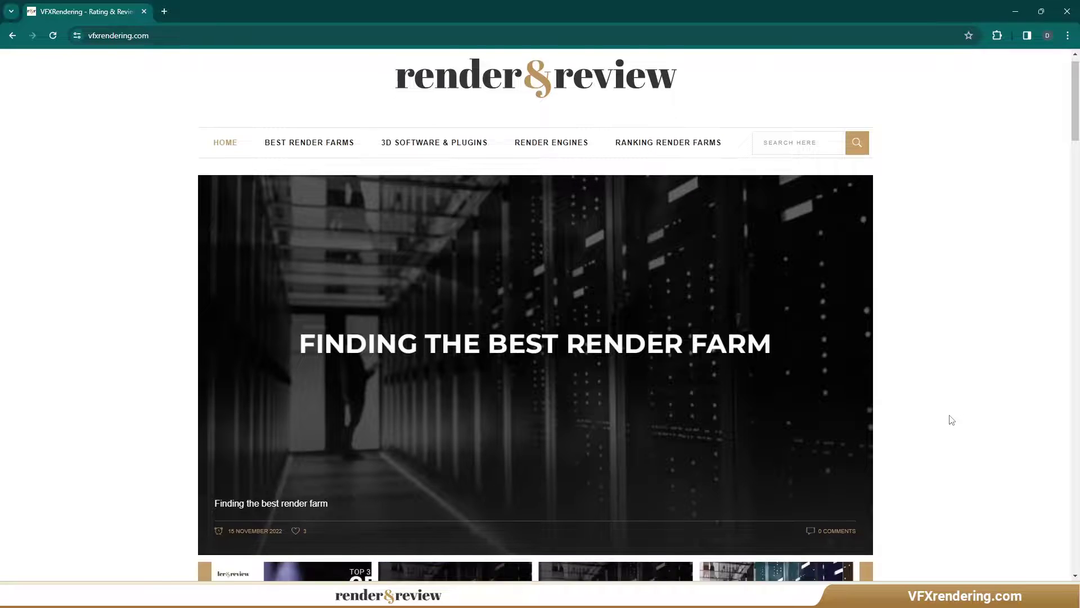
scroll(951, 419, down, 2)
scroll(951, 420, down, 2)
scroll(951, 420, down, 1)
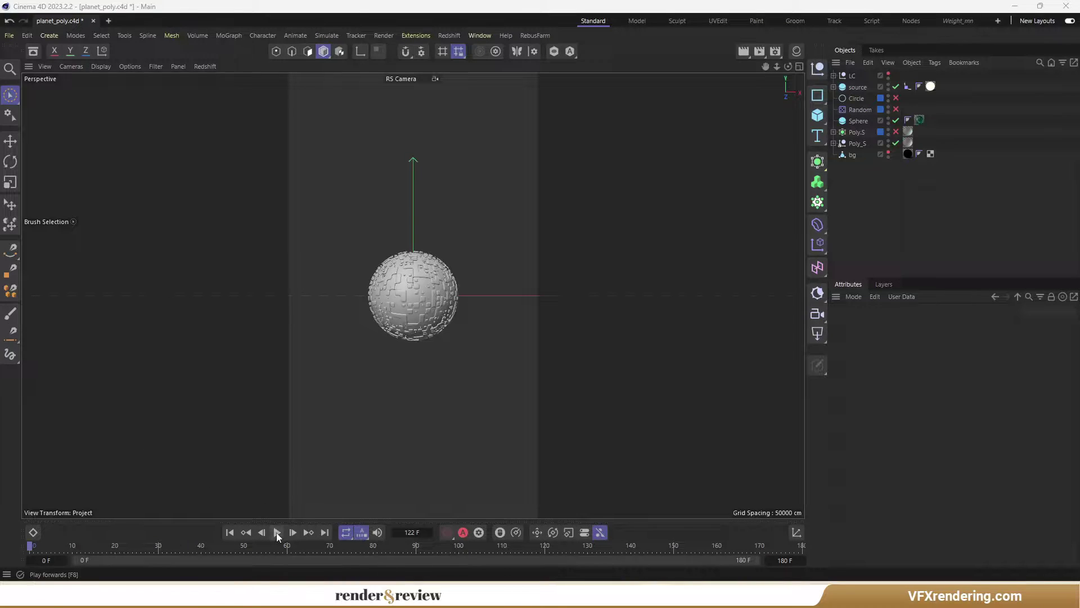
- Play the planet scene's animation forward in the Cinema 4D timeline
click(278, 533)
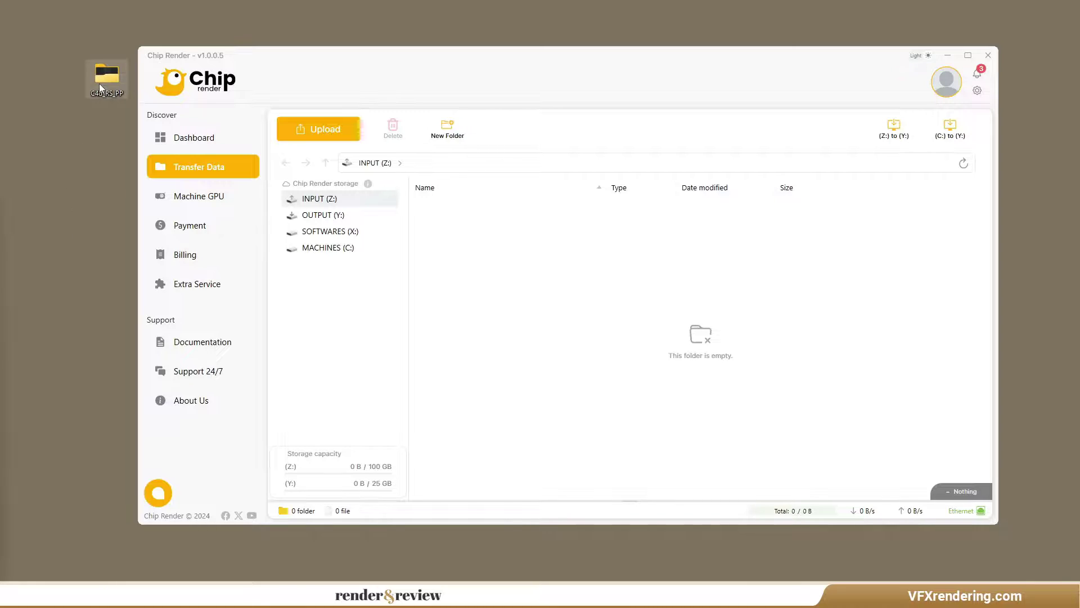
- Upload the C4d_RS_PP folder and choose the four-card RTX 3090 CHIP 3 machine
drag(106, 89, 593, 271)
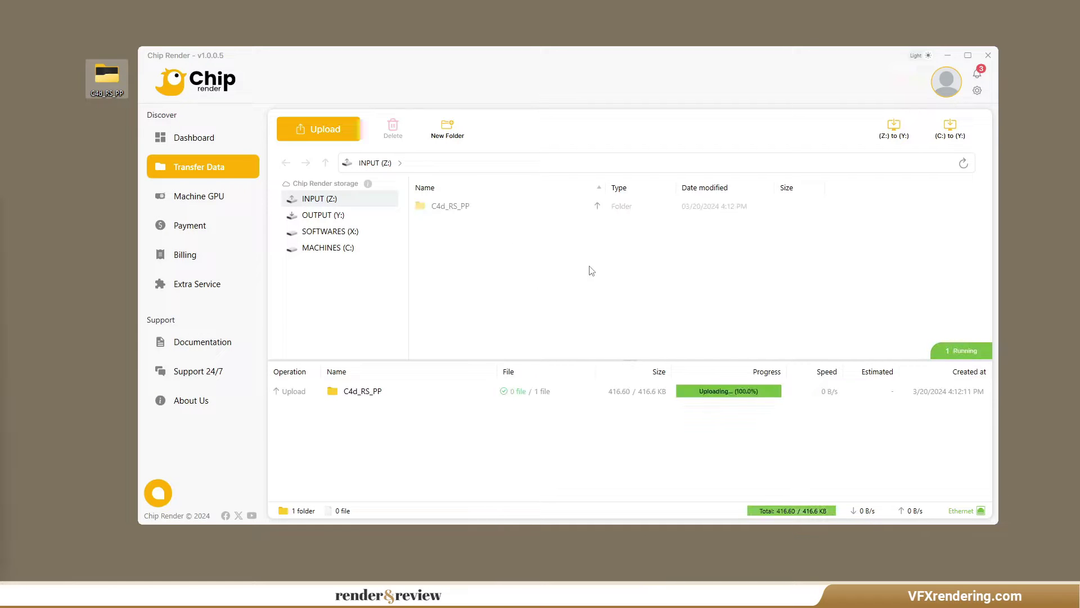
click(253, 197)
click(319, 116)
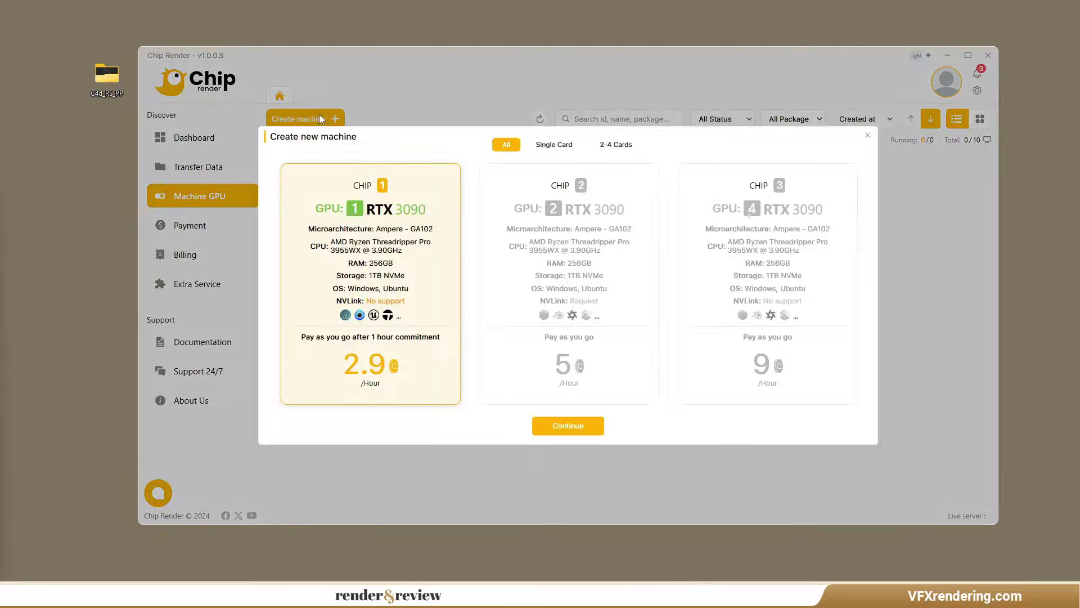
click(617, 145)
click(620, 284)
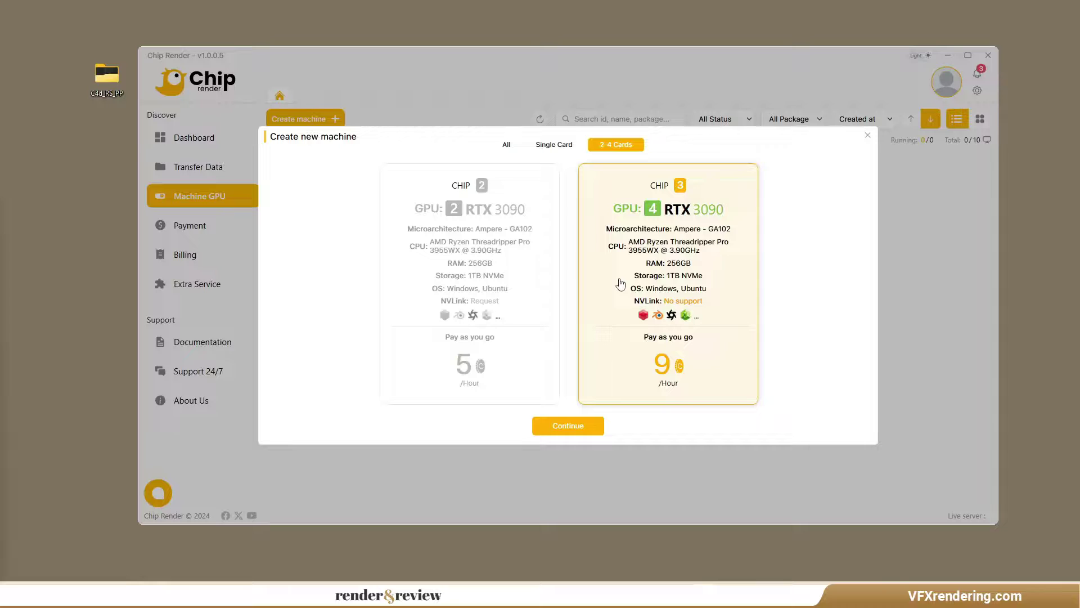
click(568, 425)
- Name the new machine PP, confirm its creation, and boot it
click(549, 274)
text(PP)
click(601, 344)
click(591, 433)
click(979, 163)
click(951, 201)
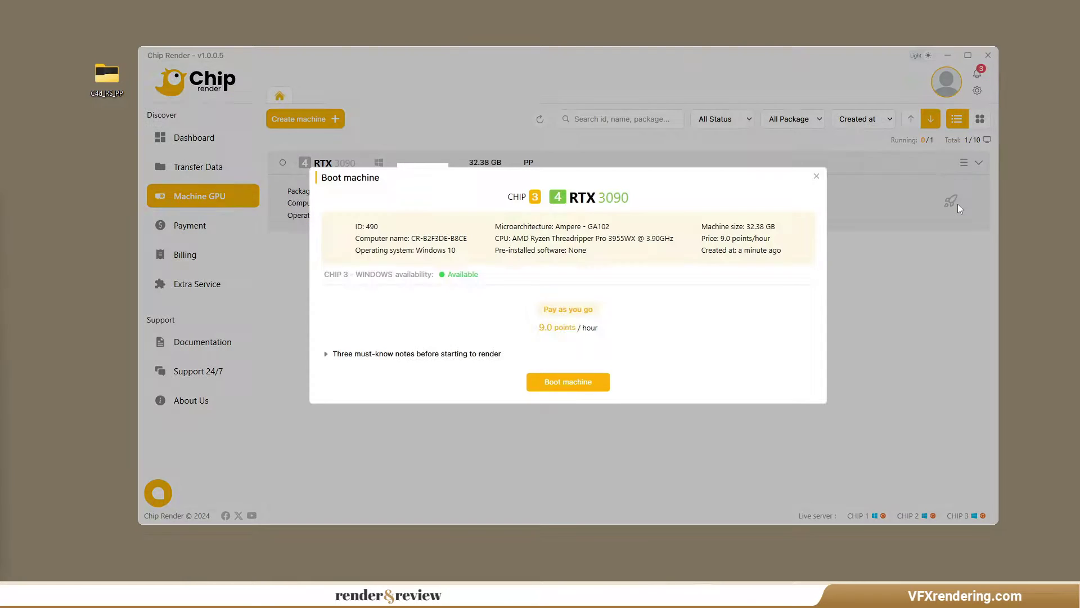
click(574, 384)
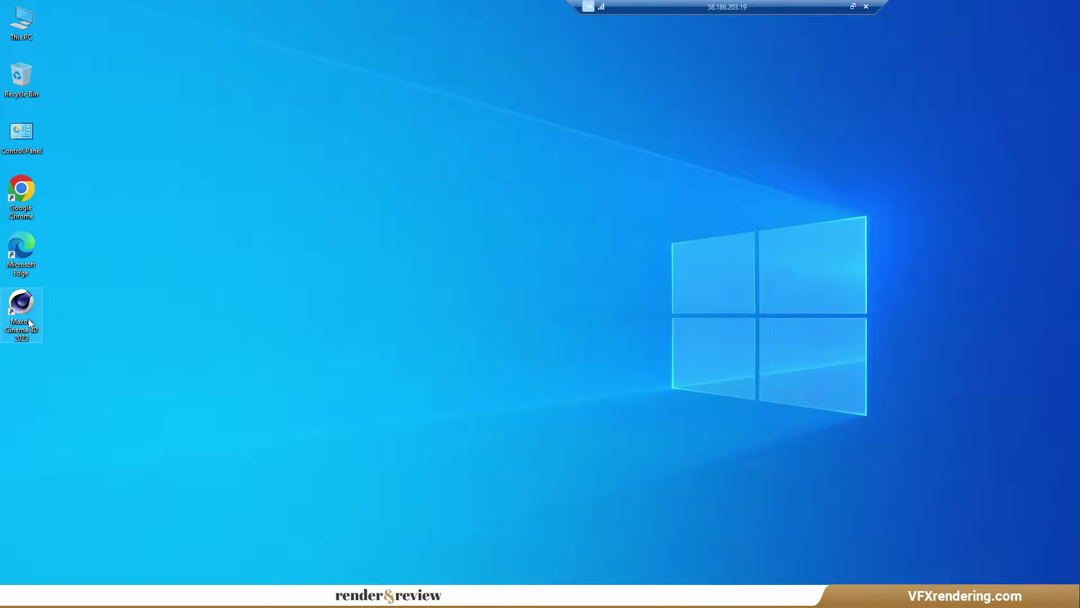
- Copy the C4d_RS_PP folder from INPUT (Z:) to the remote desktop
double_click(21, 24)
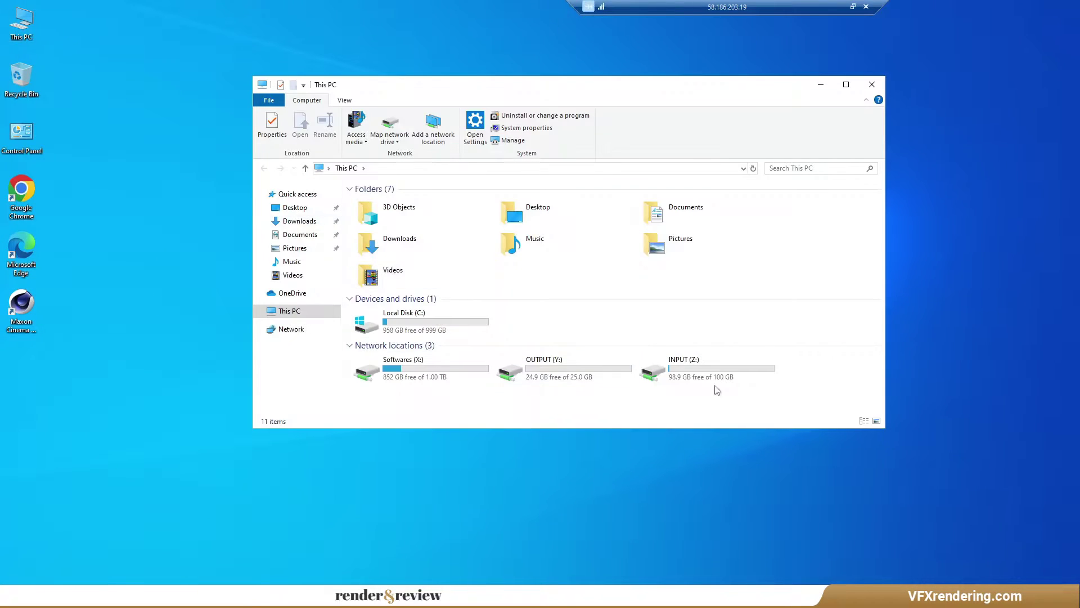
double_click(716, 384)
drag(392, 203, 177, 245)
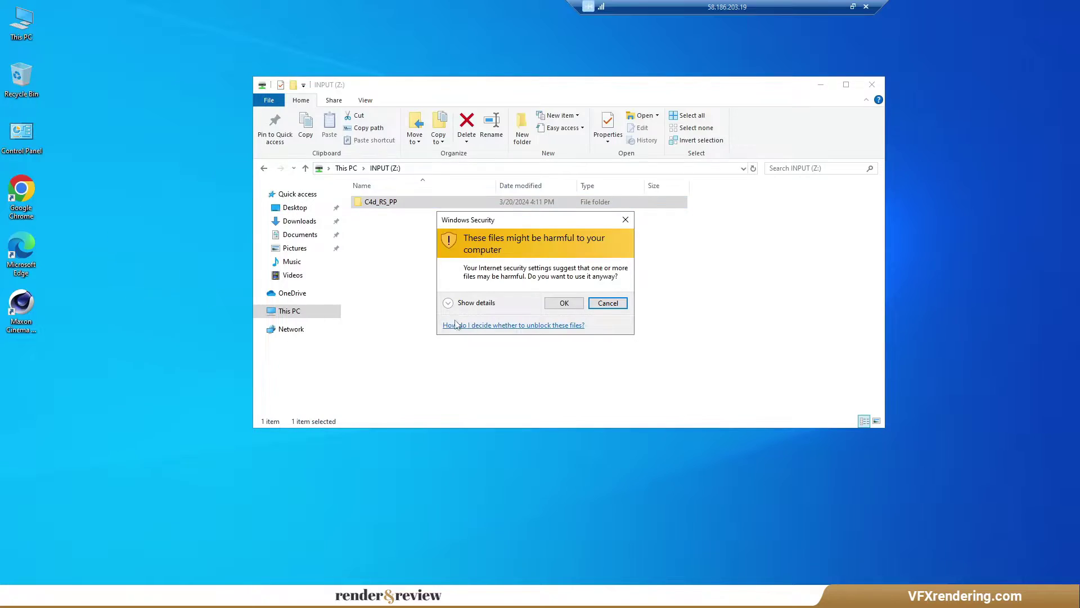
click(563, 303)
- Open the copied project and render all 180 frames to the Picture Viewer
double_click(21, 363)
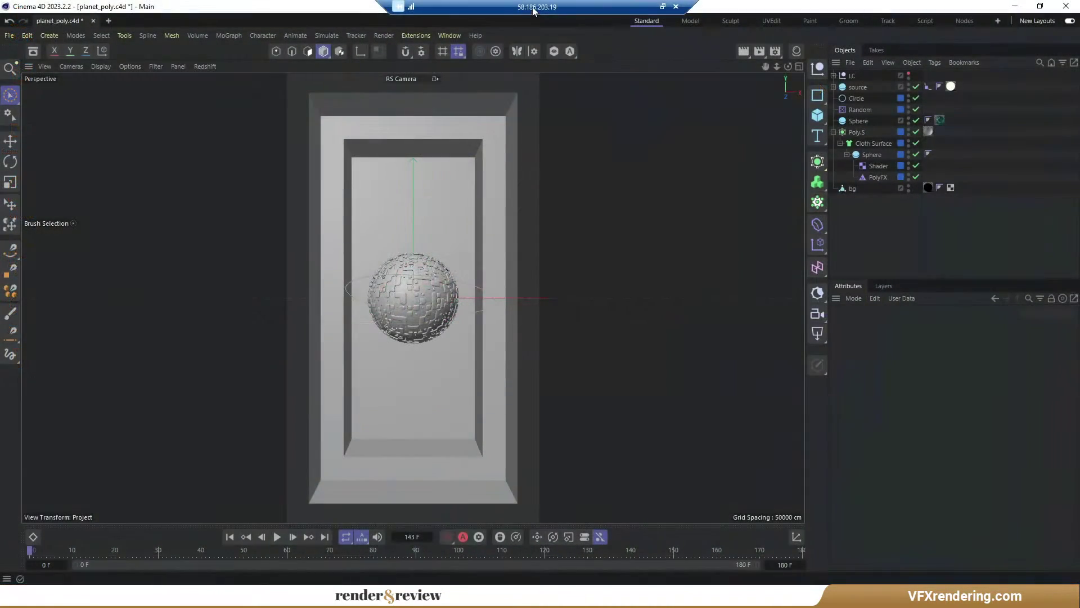
click(759, 51)
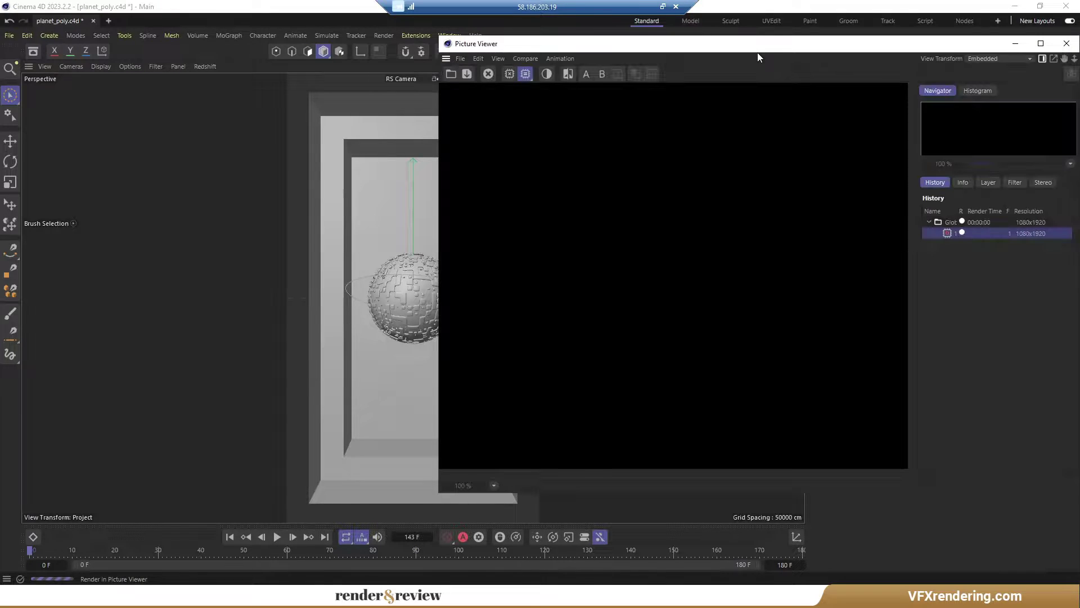
drag(757, 53, 507, 74)
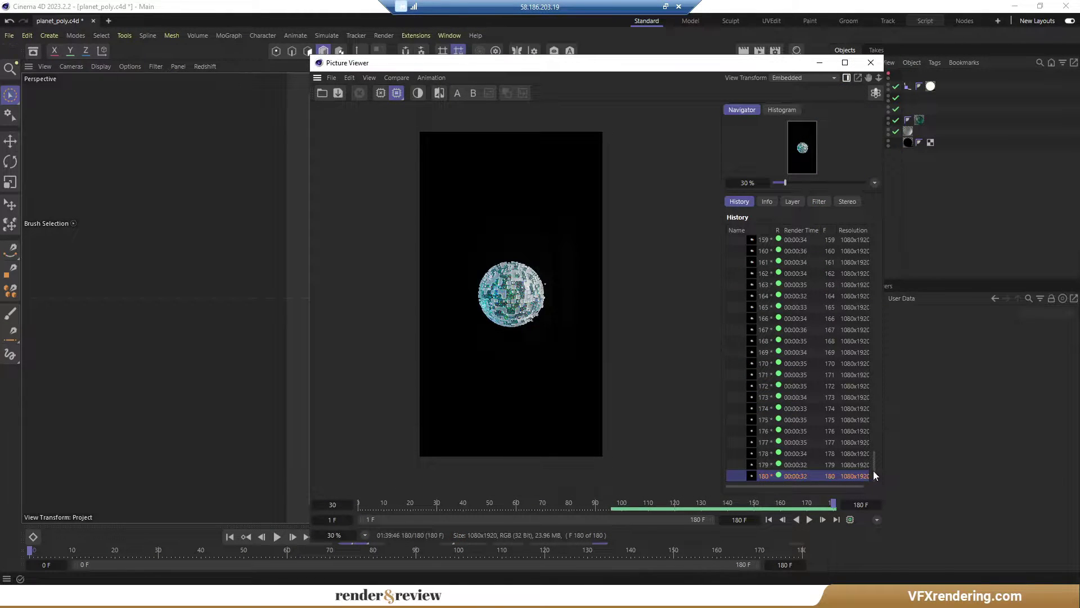
drag(873, 470, 872, 234)
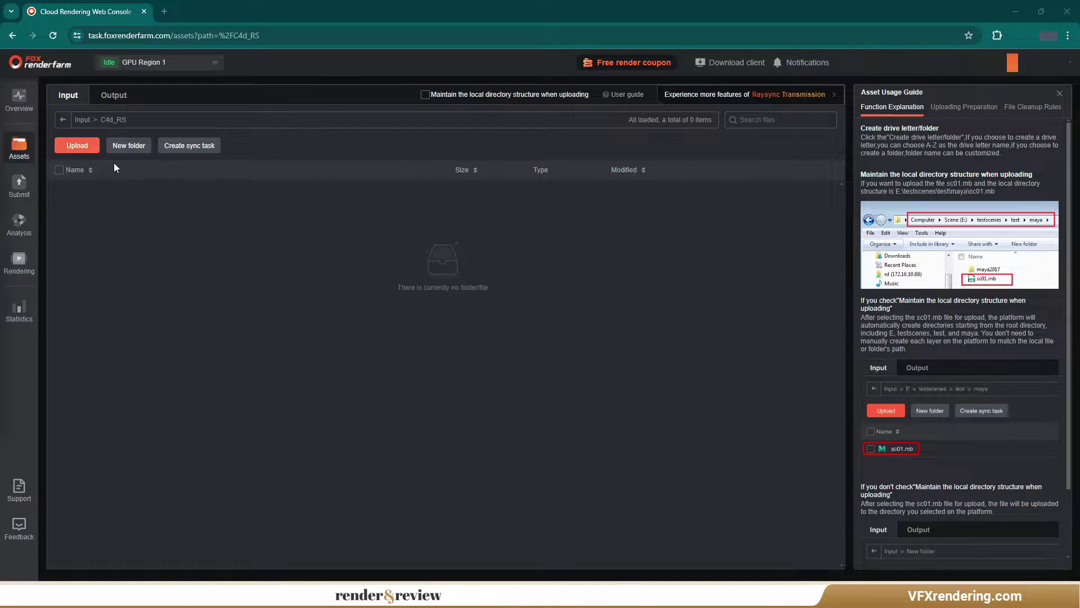
- Upload the tex folder and planet_poly.c4d to the C4d_RS folder
click(77, 146)
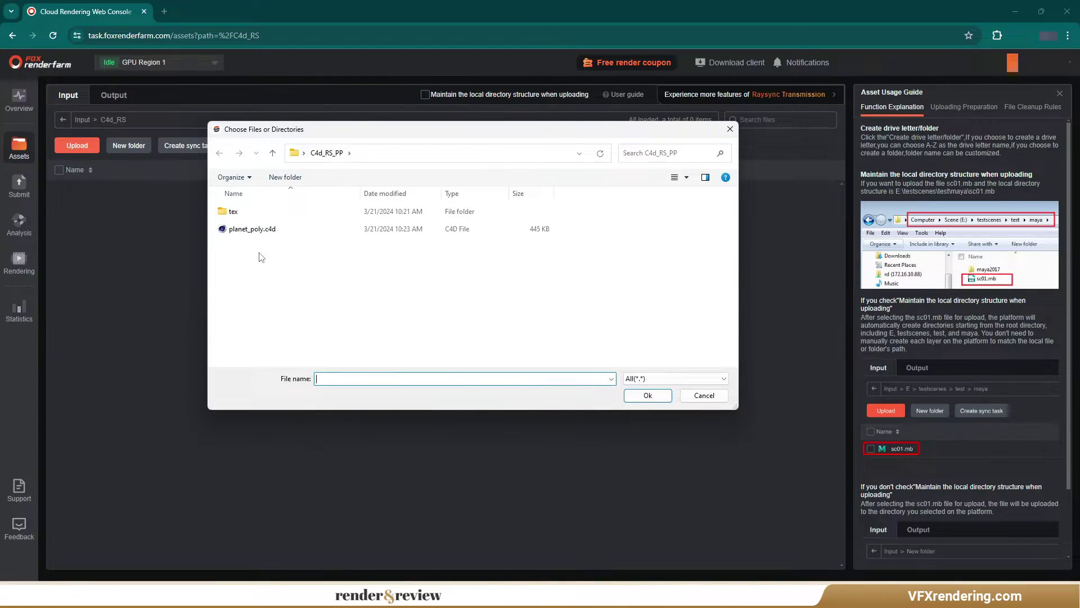
drag(277, 208, 281, 245)
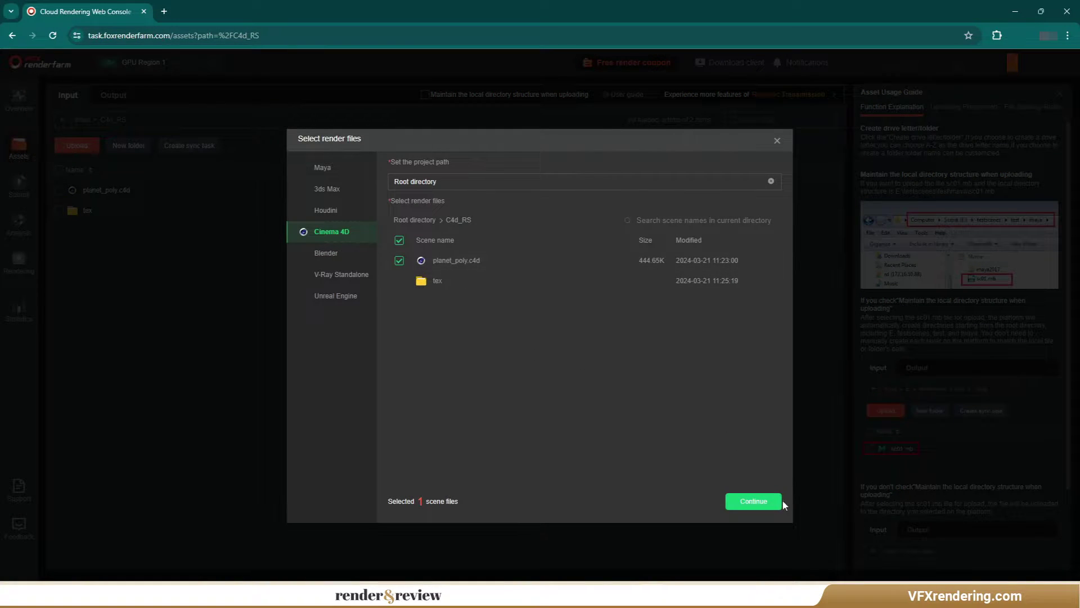
click(775, 501)
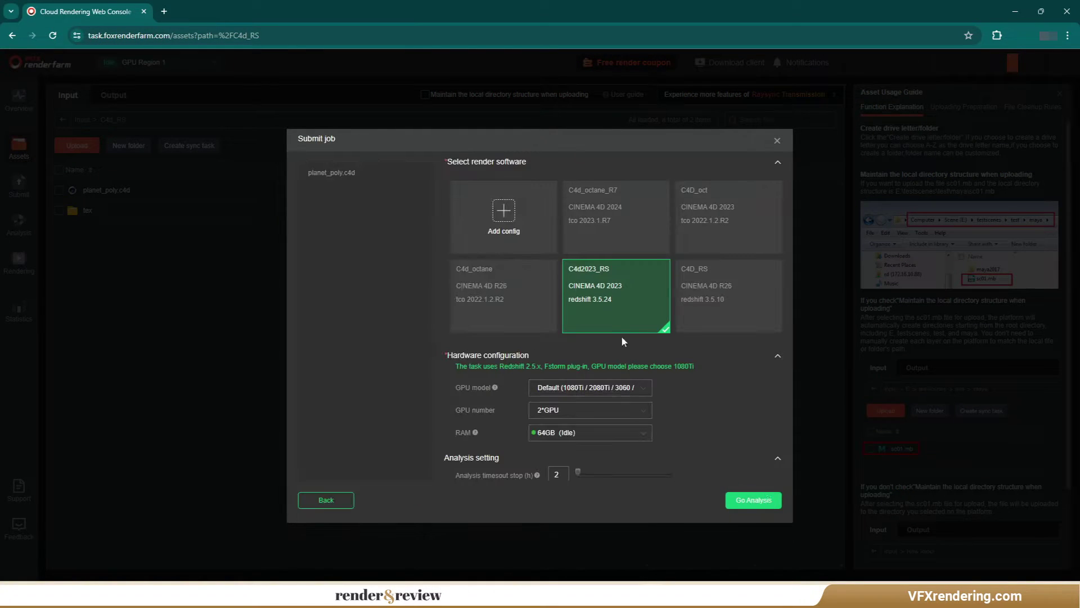
- Choose a 4090 GPU with 64GB RAM and submit the scene for analysis
click(591, 388)
click(572, 464)
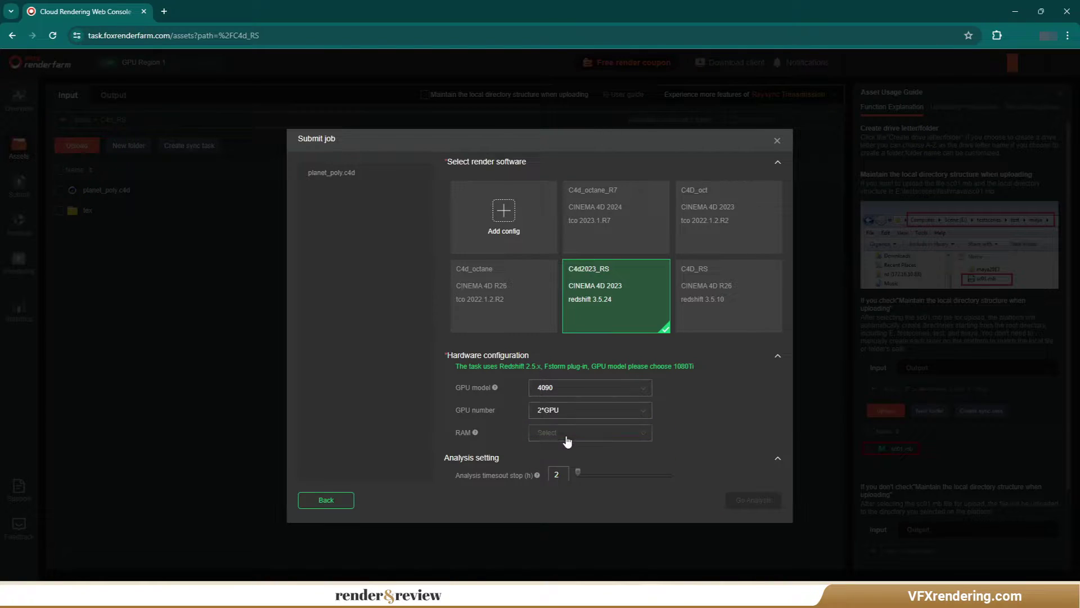
click(564, 433)
click(557, 456)
click(760, 502)
click(540, 336)
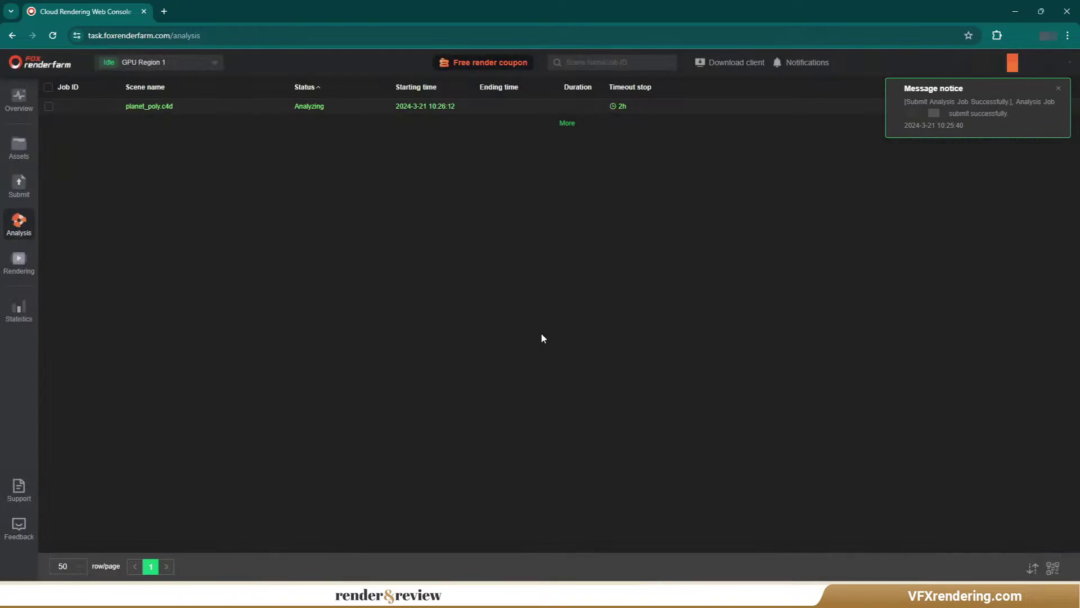
- Start the frame range at frame 1, disable the last test frame, and submit the full job
click(1044, 530)
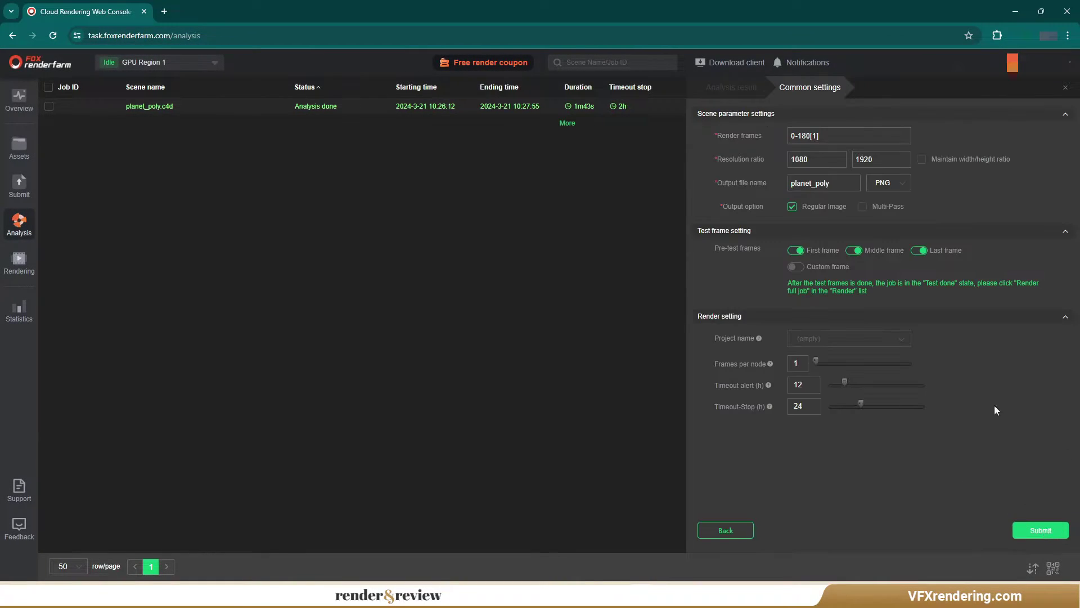
click(794, 135)
key(BackSpace)
text(1)
click(928, 252)
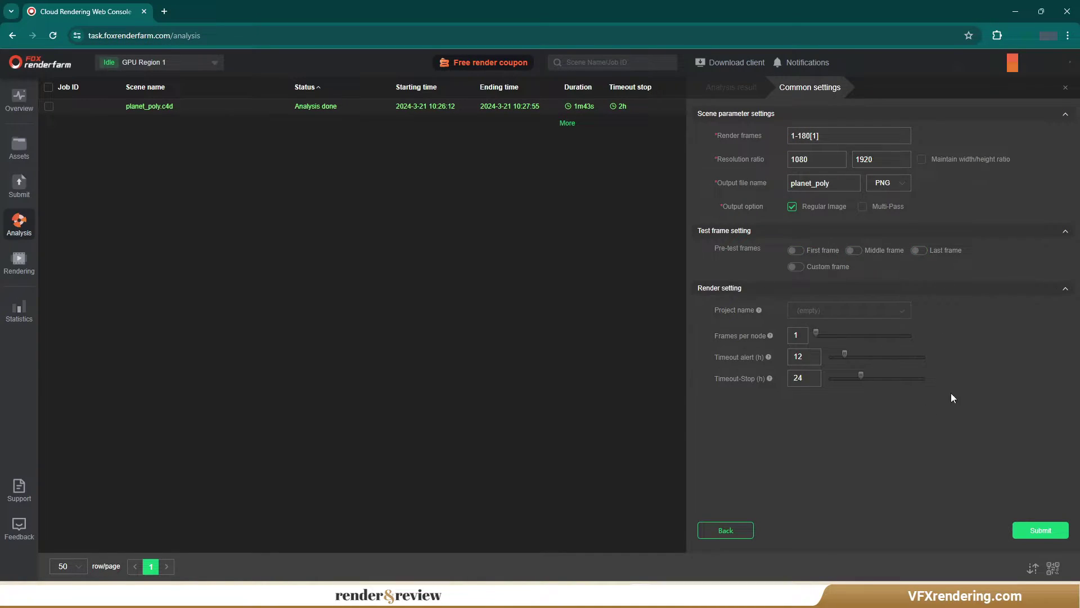
click(1039, 531)
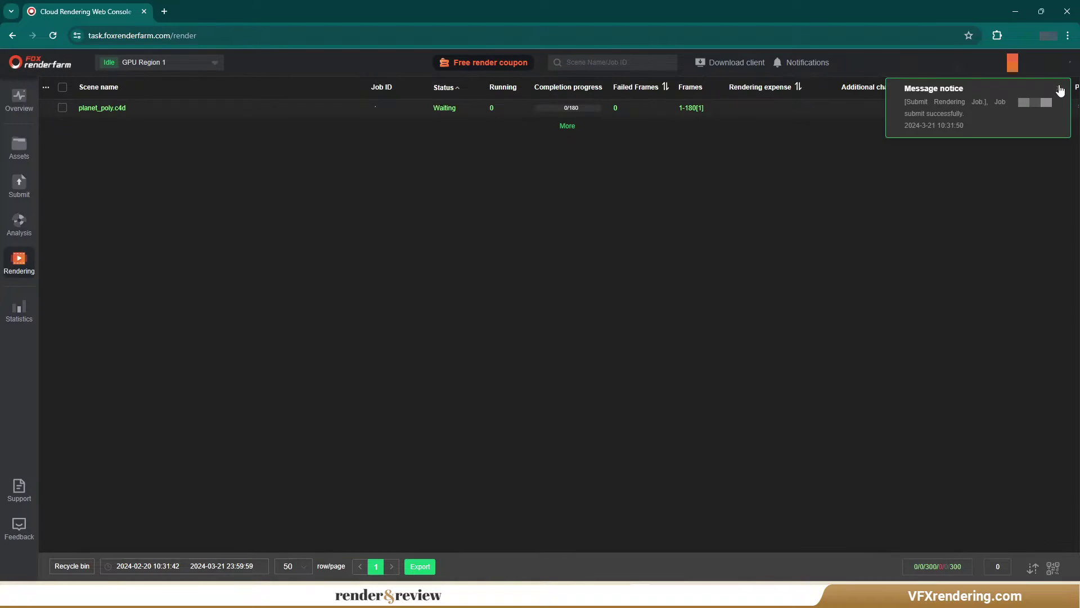
click(1060, 90)
- Review the planet_poly.c4d job details and the first frame's render time
click(187, 113)
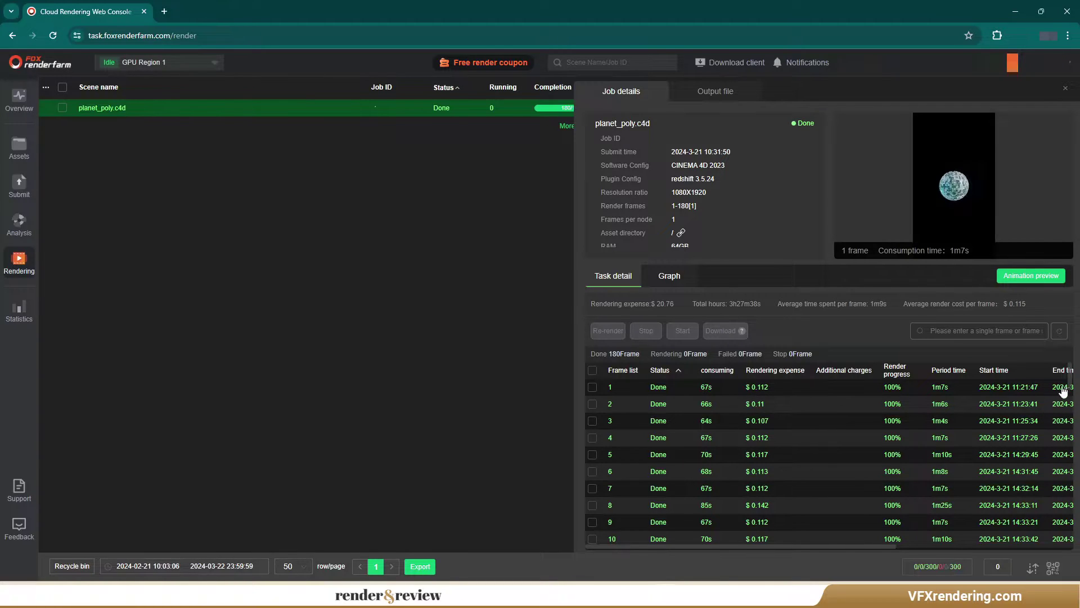
mouse_move(1072, 379)
mouse_down()
mouse_move(839, 551)
mouse_move(946, 545)
mouse_up()
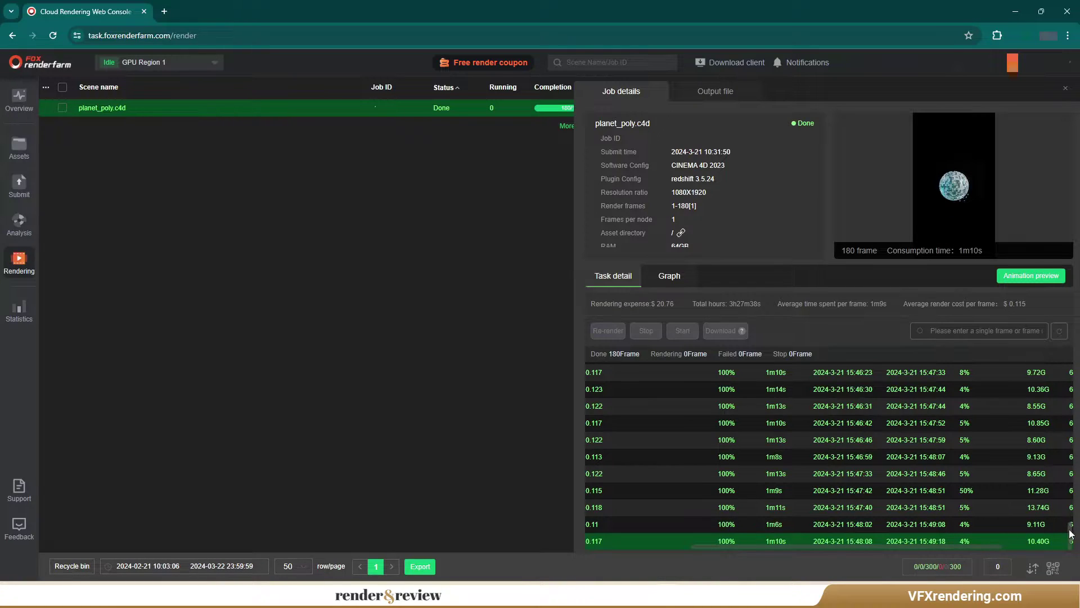
drag(1070, 532, 1027, 373)
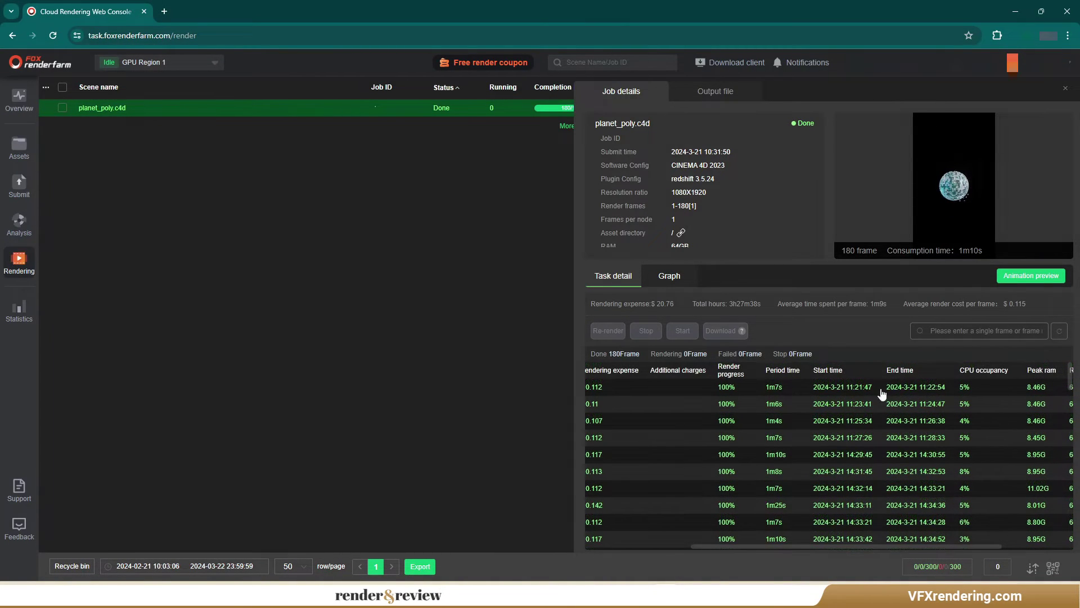
click(850, 391)
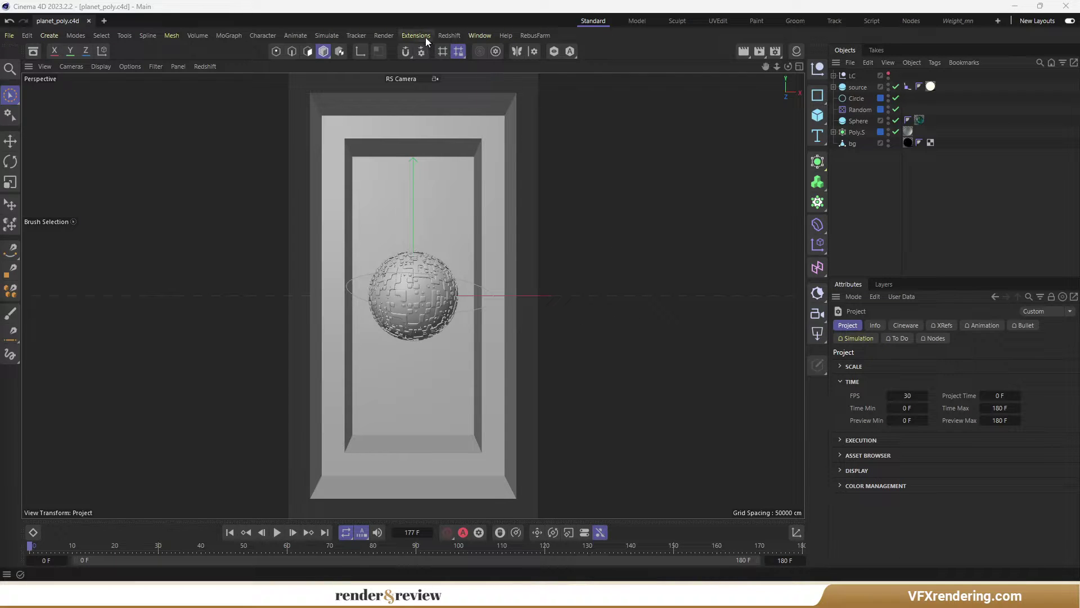
- Send the planet_poly scene to GarageFarm with renderBeamer's Beam it up, then close the success message
click(425, 38)
mouse_move(455, 254)
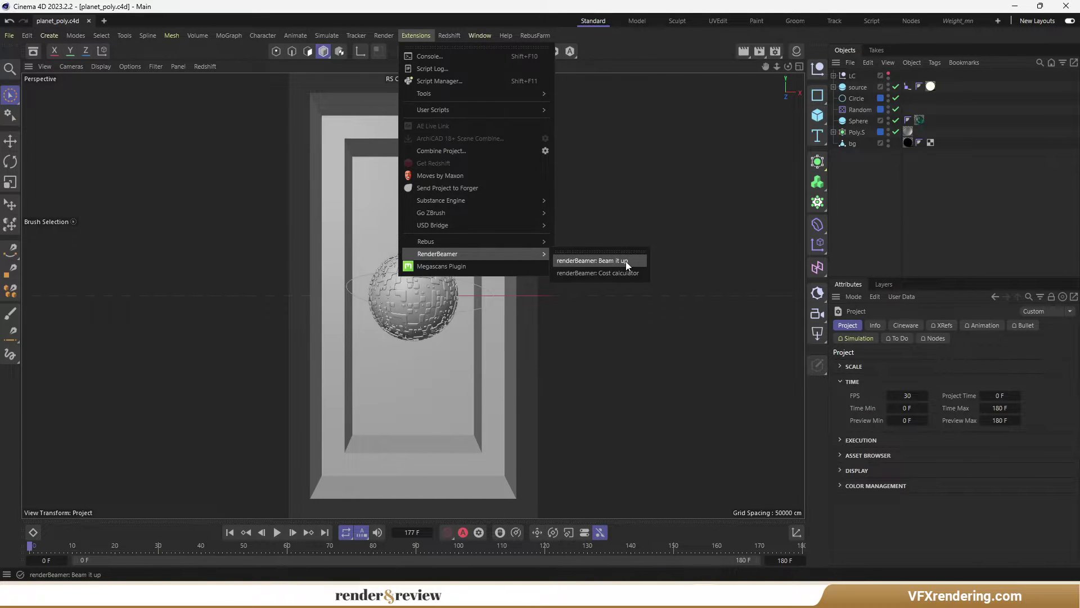
click(625, 261)
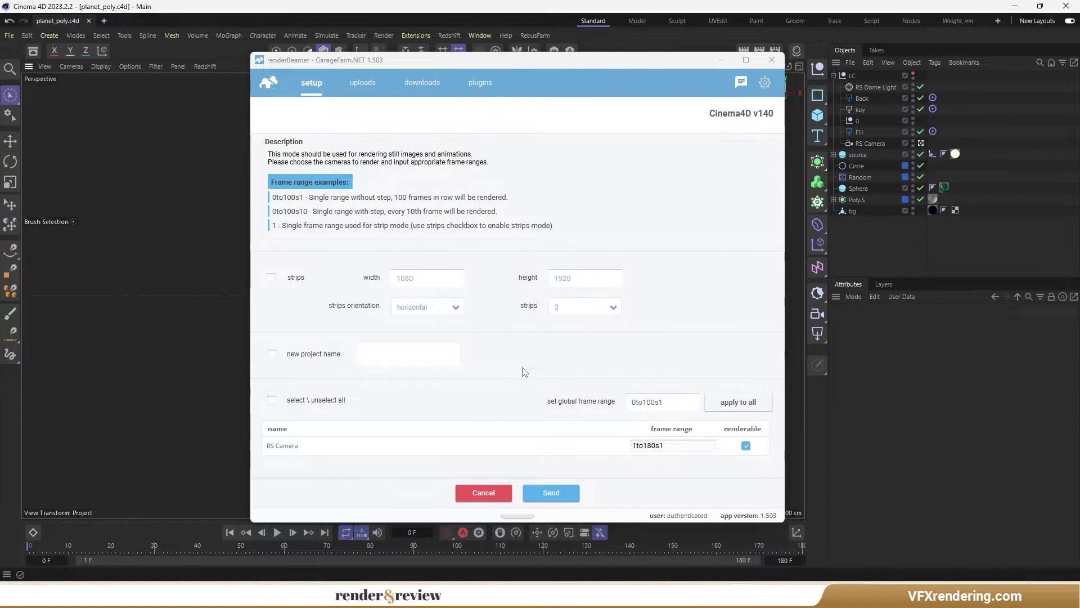
click(553, 493)
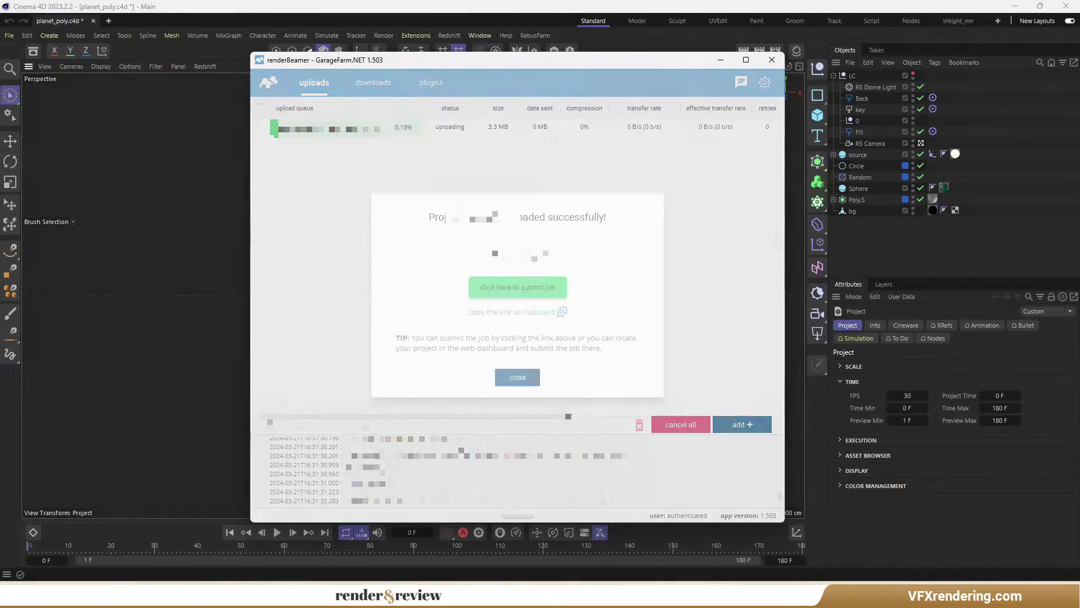
click(533, 289)
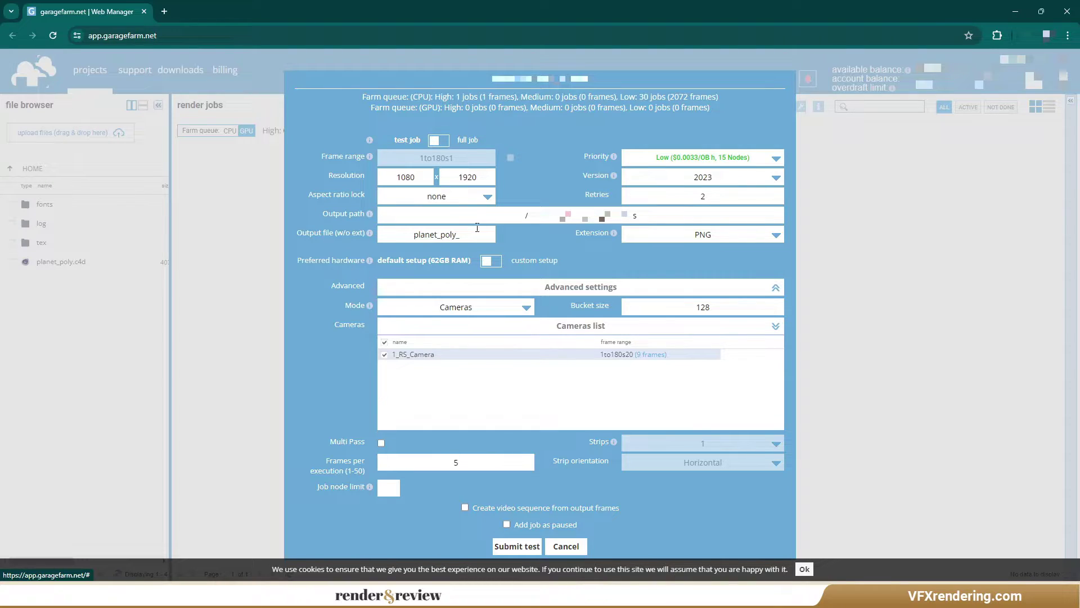
- Submit the full 1to180s1 job at Low priority
click(436, 142)
click(769, 158)
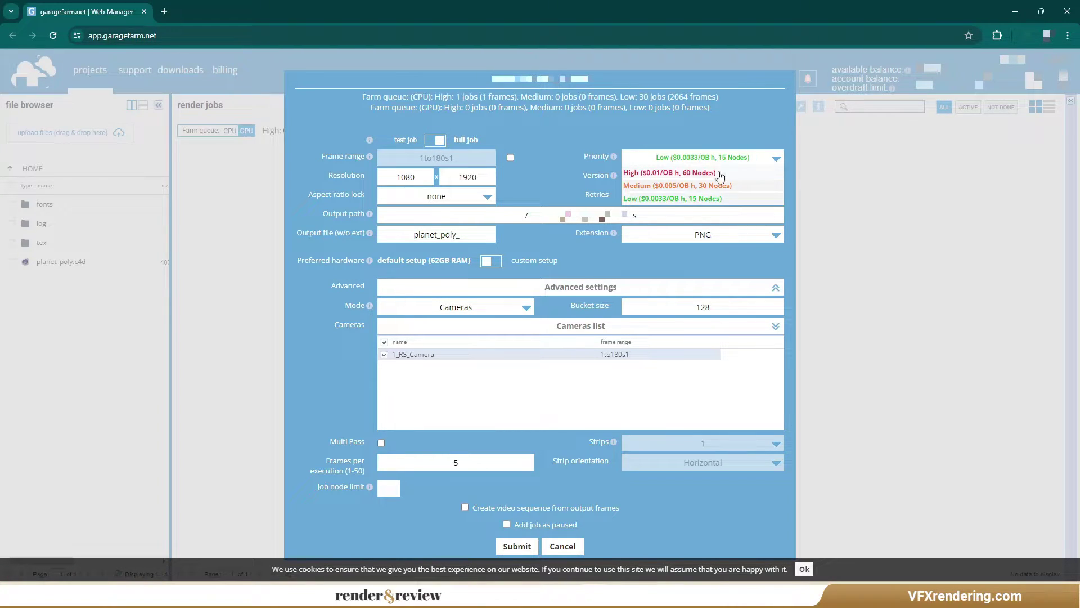
click(693, 199)
click(517, 546)
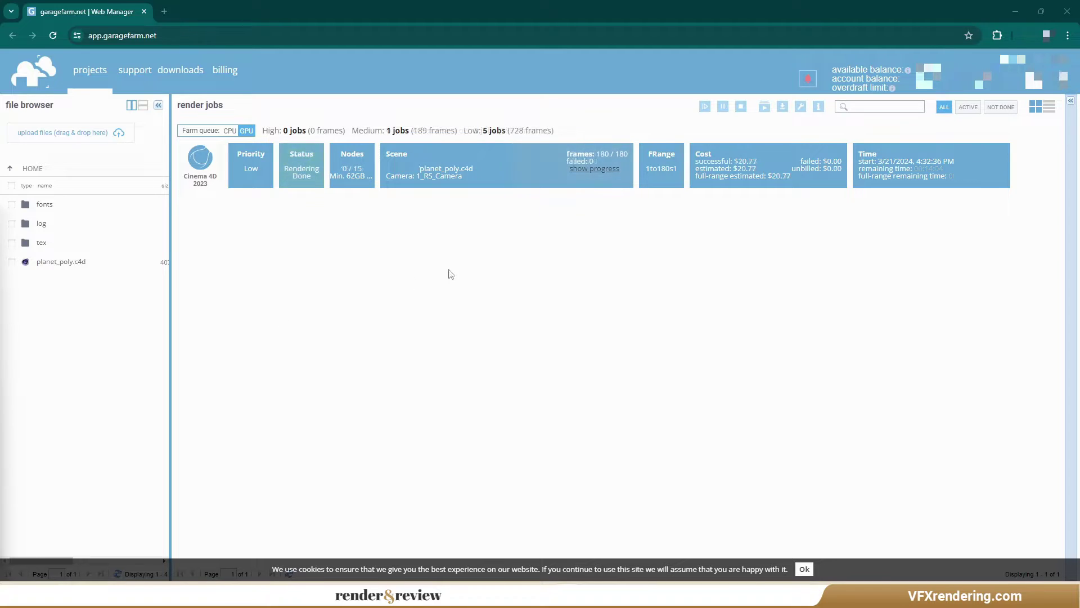
- Inspect the finished job's per-frame process results for several frame batches
click(583, 175)
scroll(932, 377, down, 2)
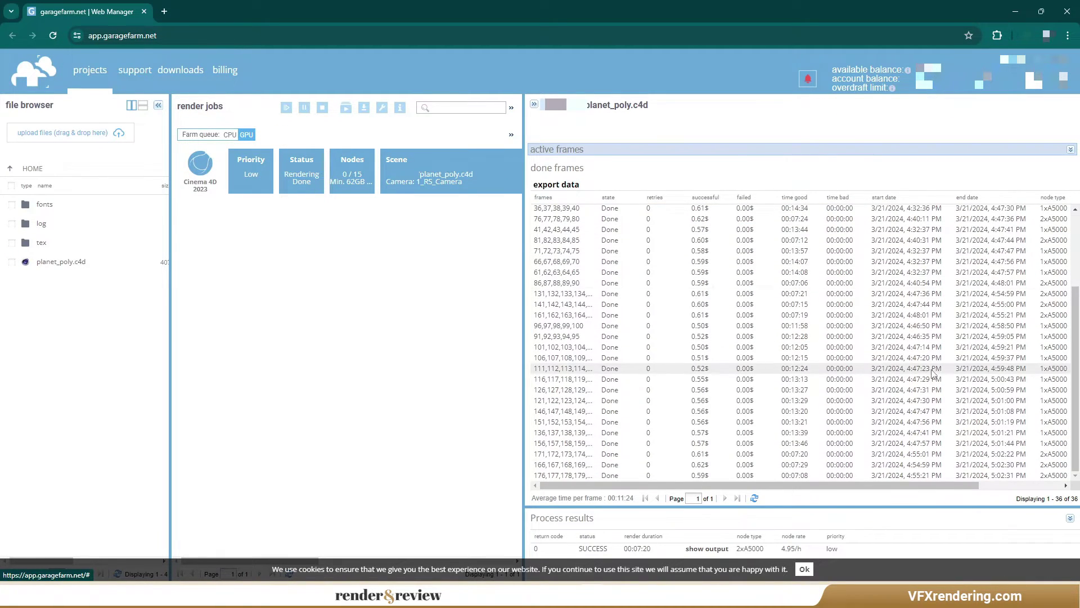
click(917, 479)
click(936, 464)
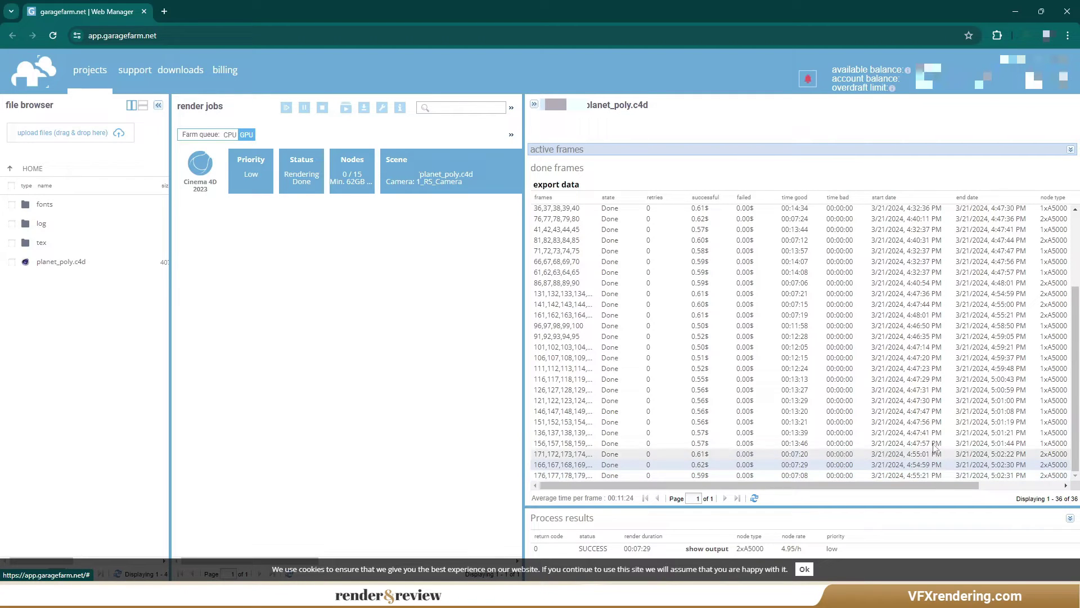
scroll(903, 253, up, 3)
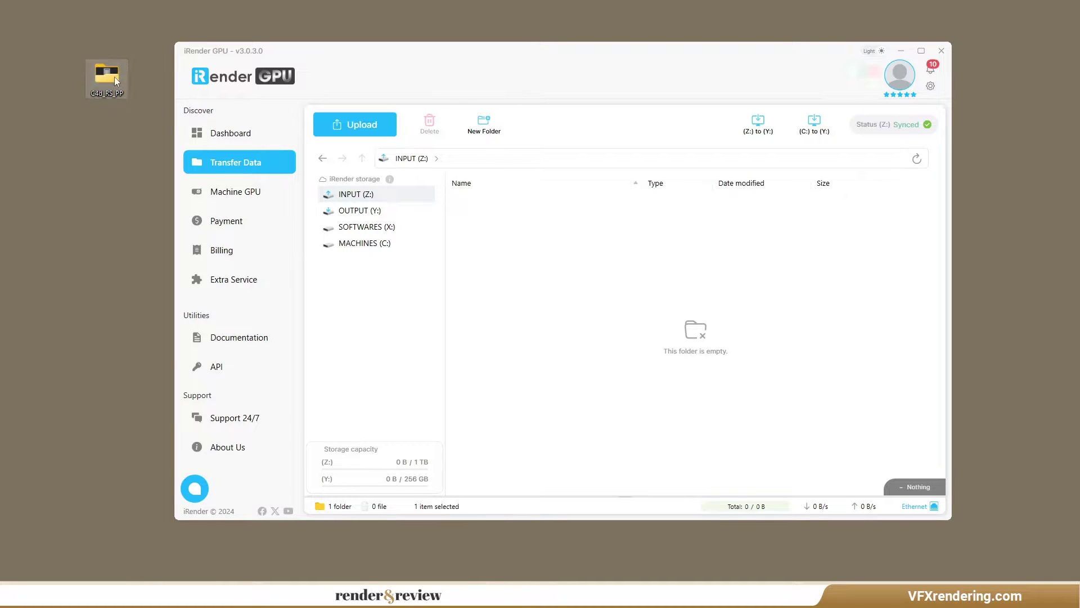
- Drag the desktop C4d_RS_PP folder into iRender's INPUT (Z:) storage
click(115, 82)
drag(534, 269, 532, 265)
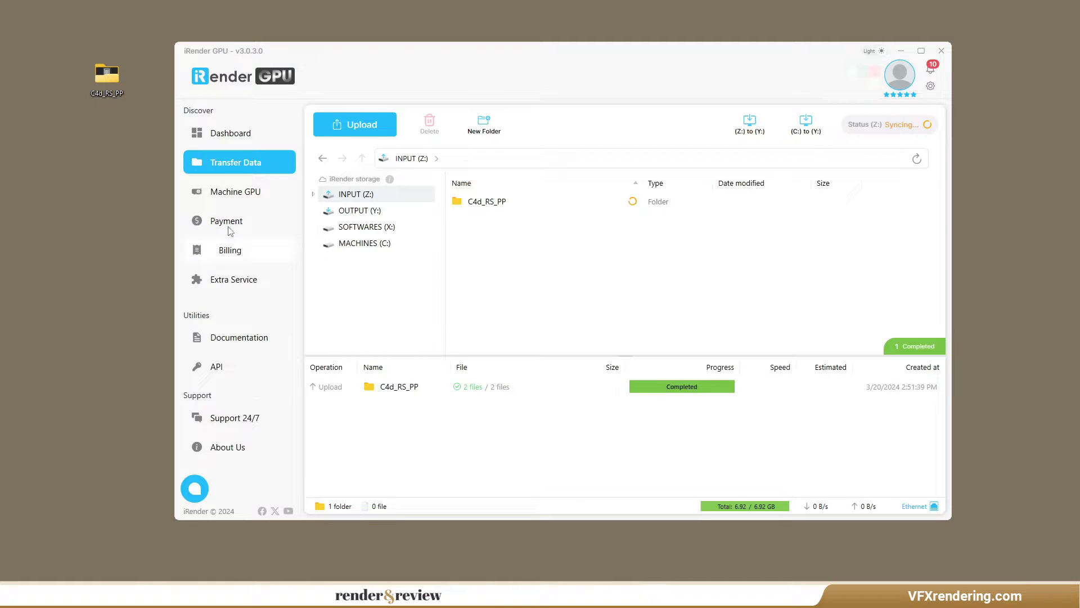
- Pick the two-RTX 4090 GPU Server 4S with Cinema 4D & Redshift preinstalled
click(239, 194)
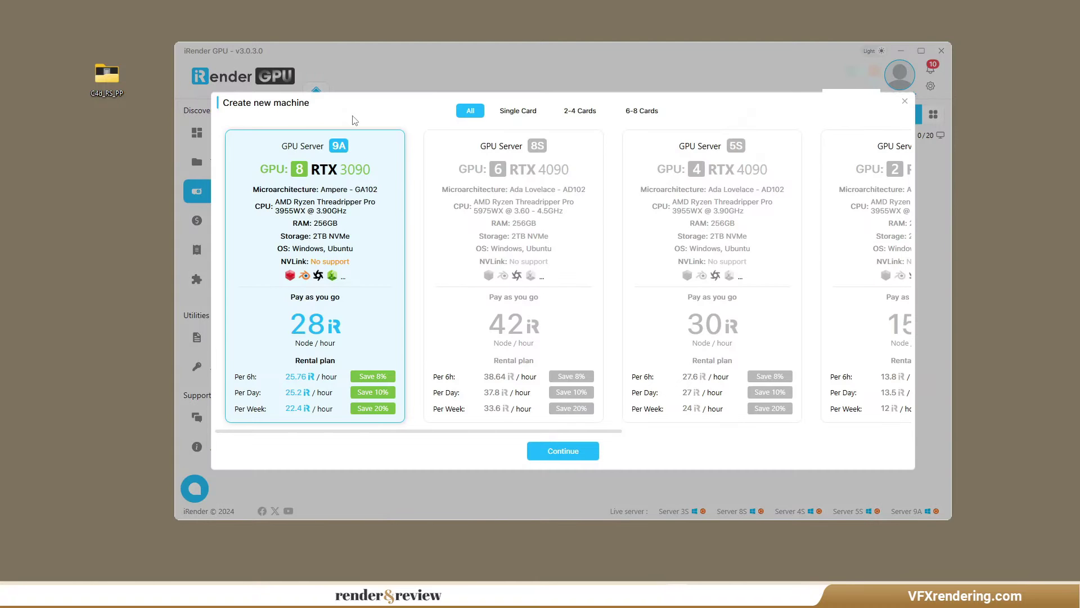
click(579, 111)
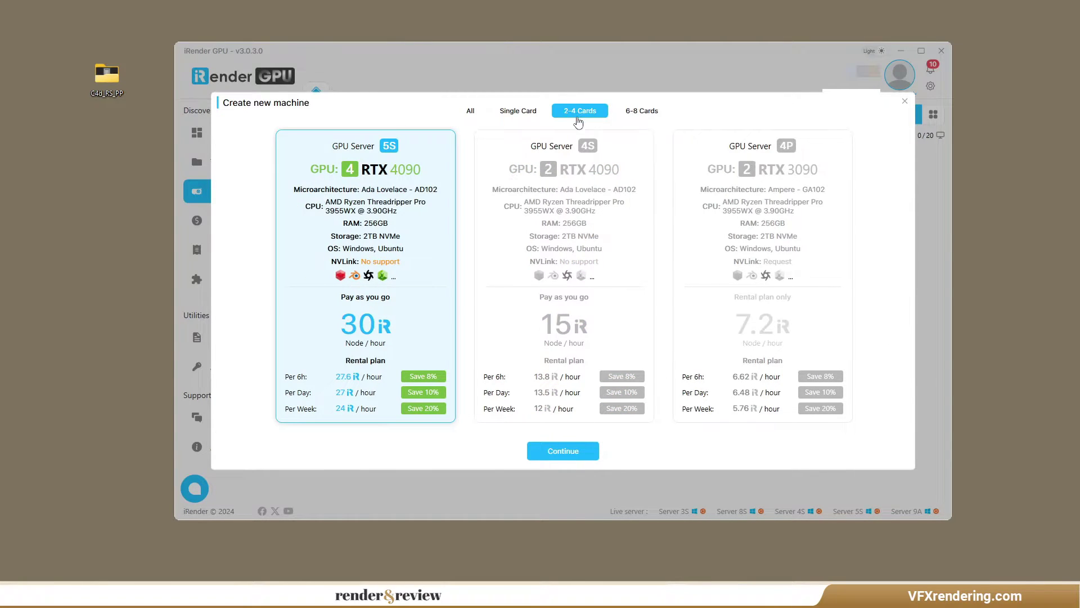
click(582, 236)
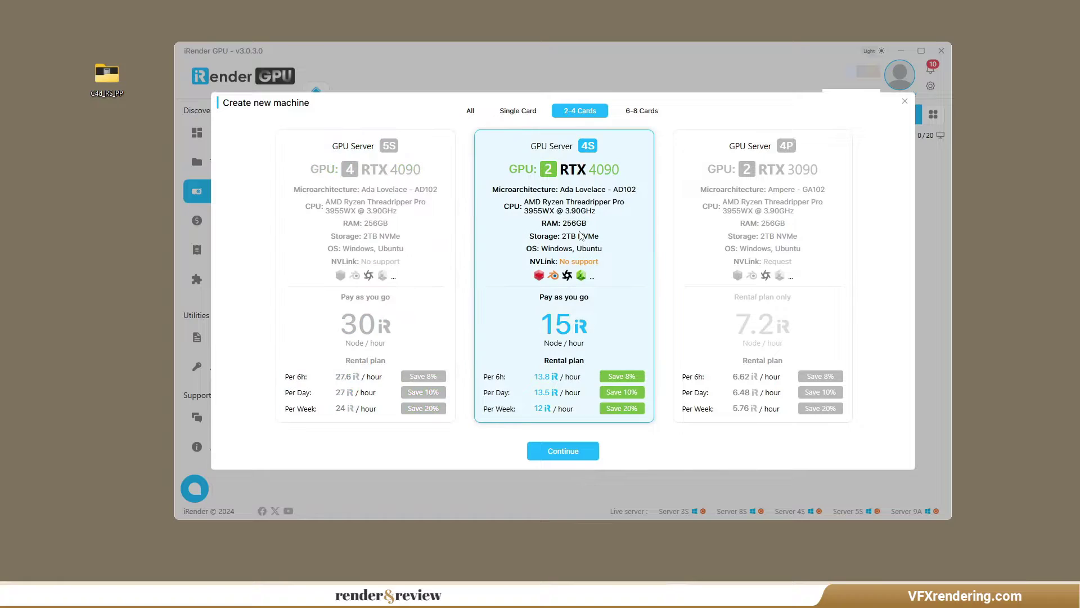
click(563, 452)
click(624, 356)
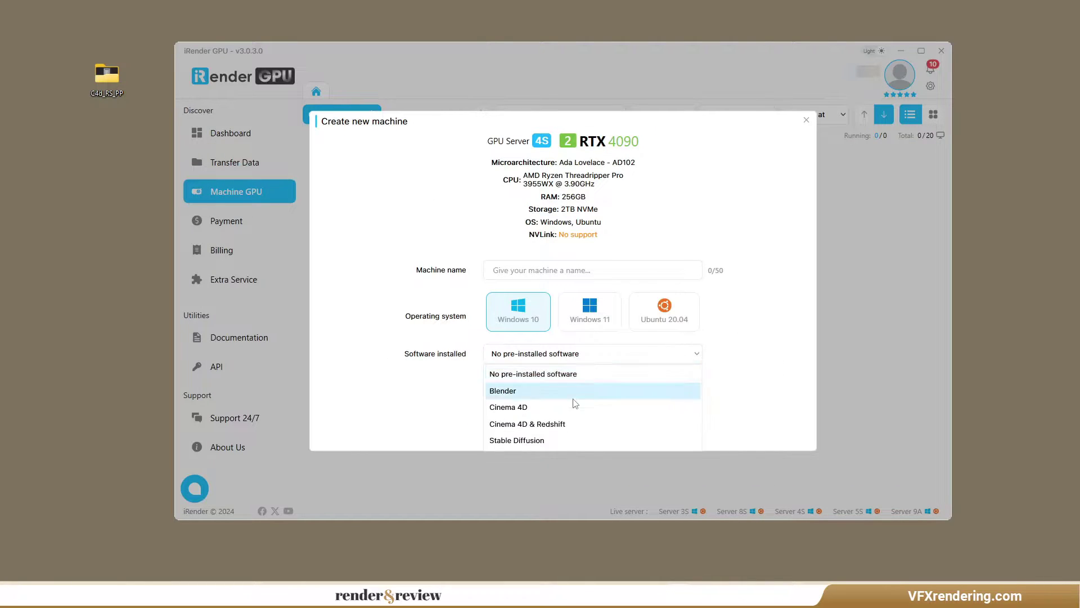
click(557, 426)
- Name the machine C4dRS_PP, confirm it, and boot it on pay-as-you-go
click(526, 266)
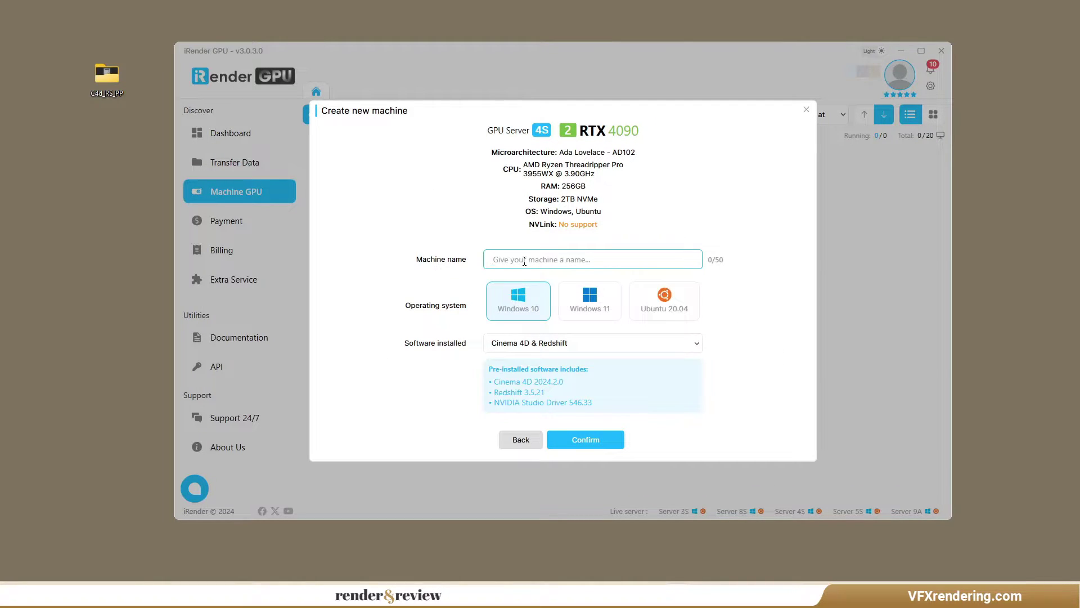
text(C4dRS_PP)
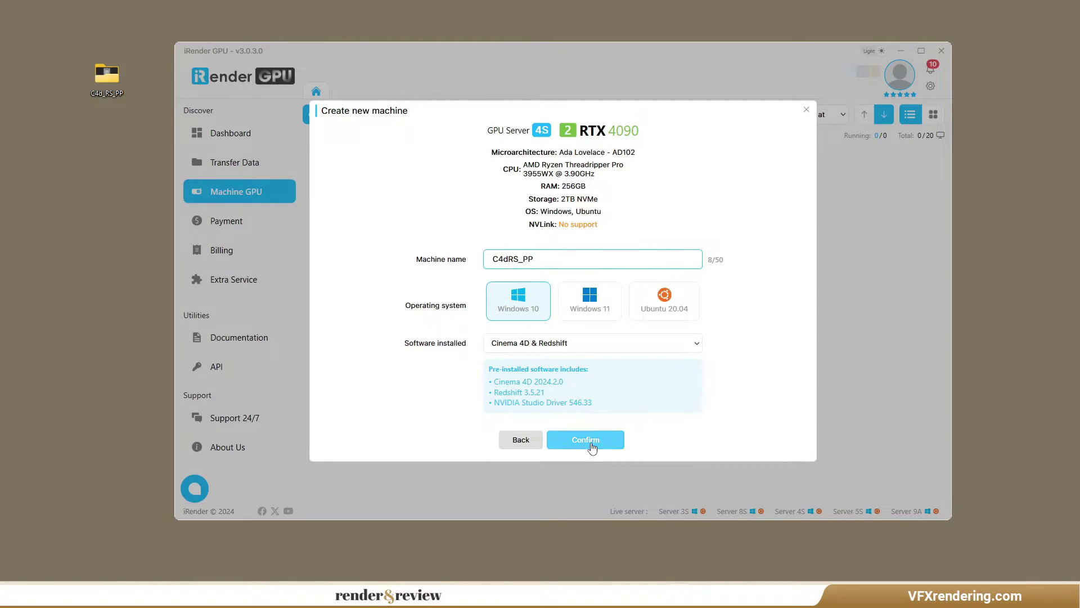
click(590, 441)
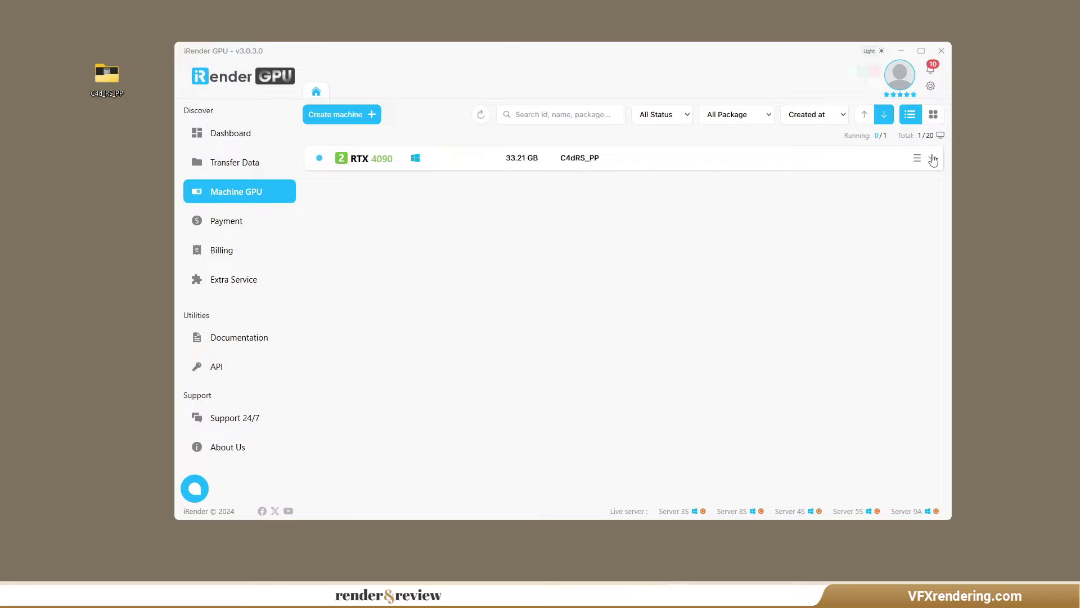
click(932, 159)
click(904, 197)
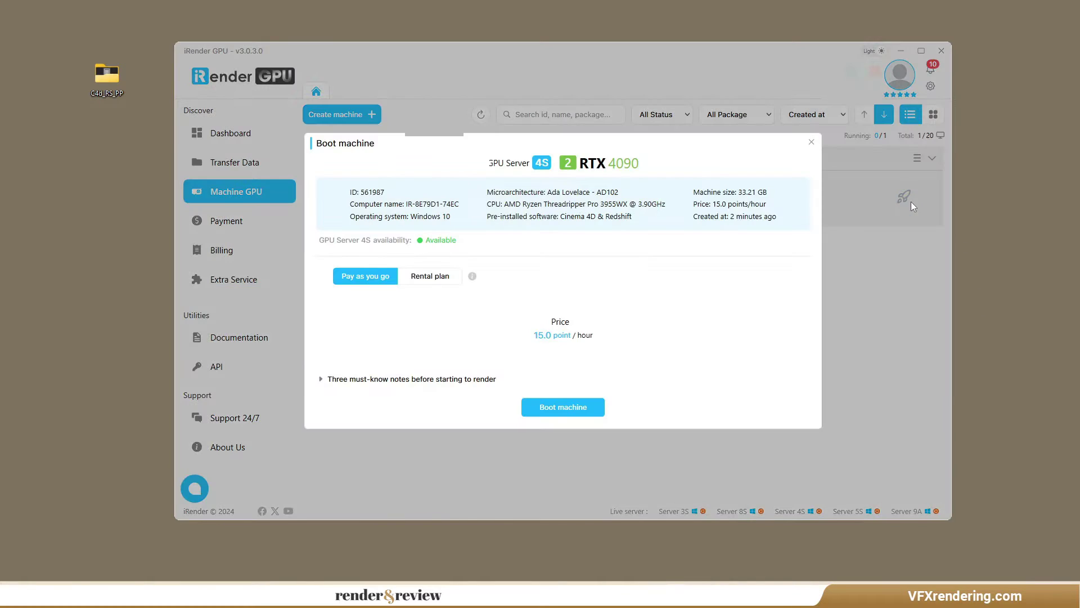
click(570, 408)
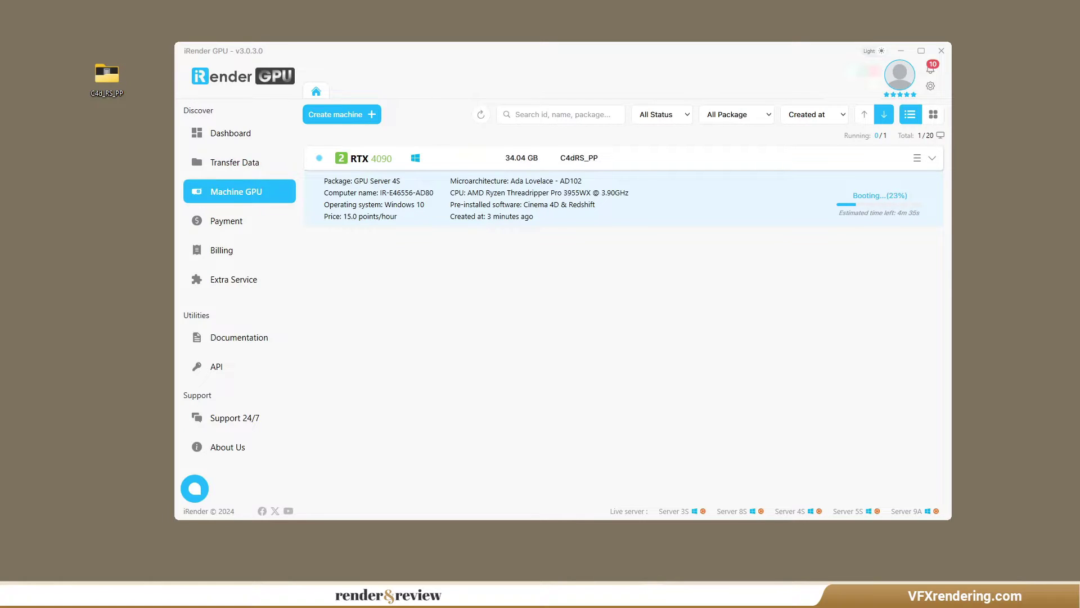
- Connect to the remote machine and copy C4d_RS_PP from INPUT (Z:) to its desktop
click(769, 200)
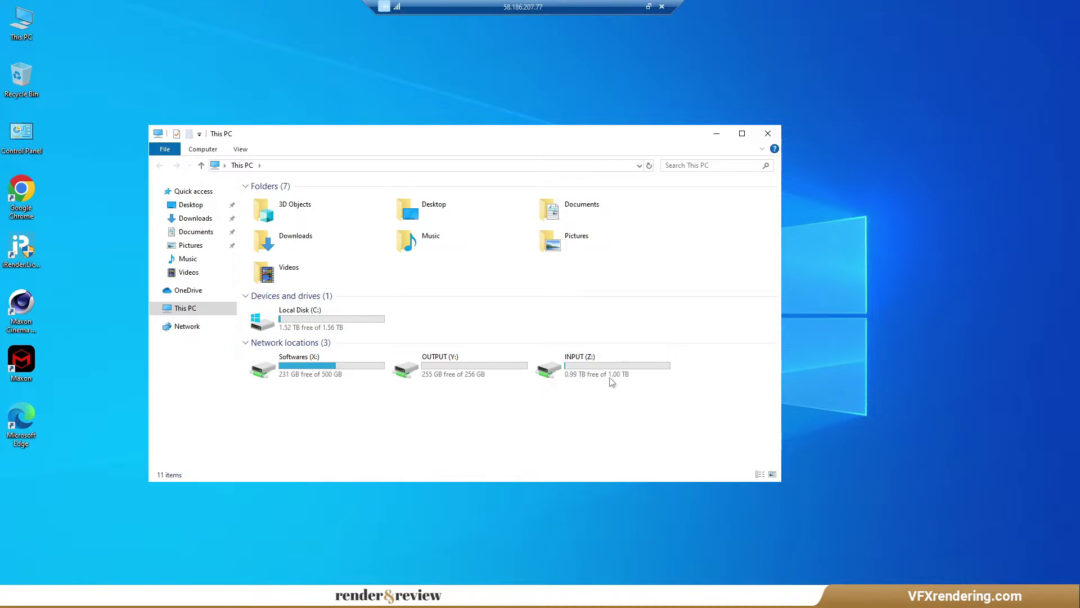
double_click(612, 381)
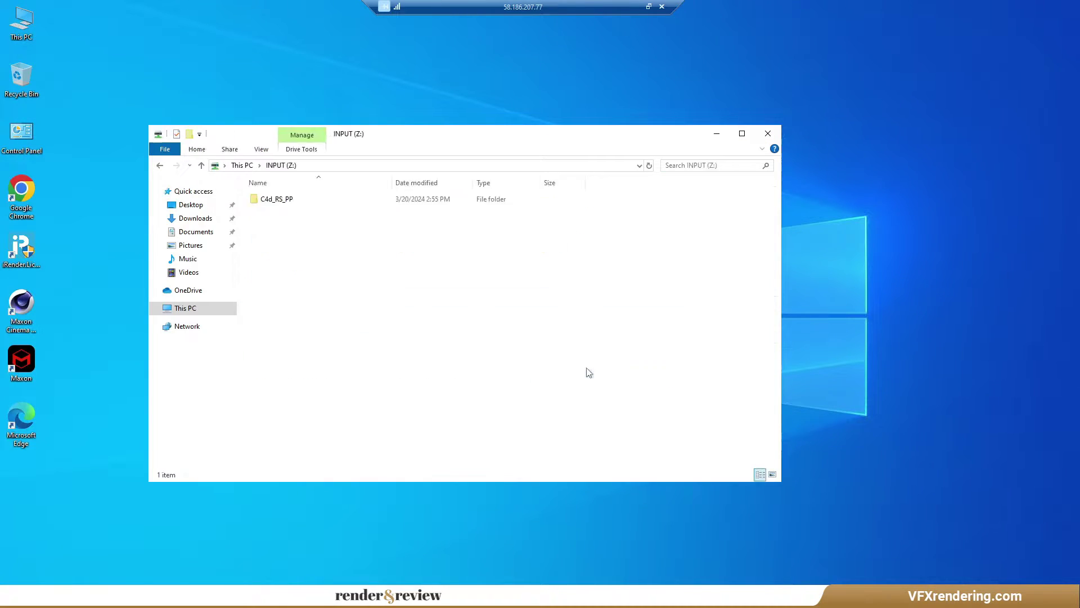
drag(287, 199, 97, 397)
click(564, 302)
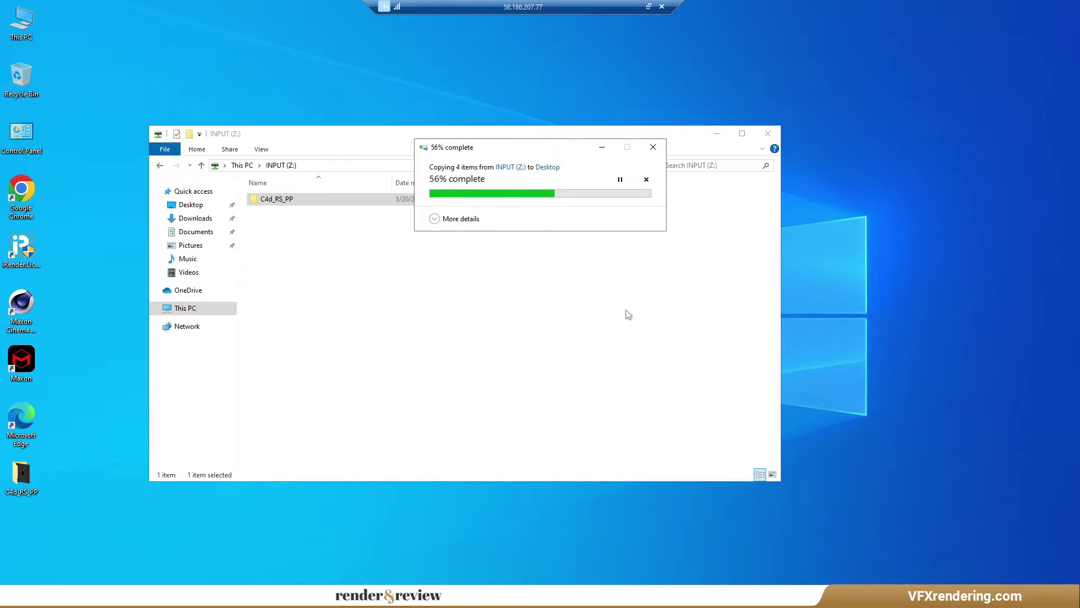
- Close the drive window, move the copied folder, and open planet_poly.c4d from it
click(767, 135)
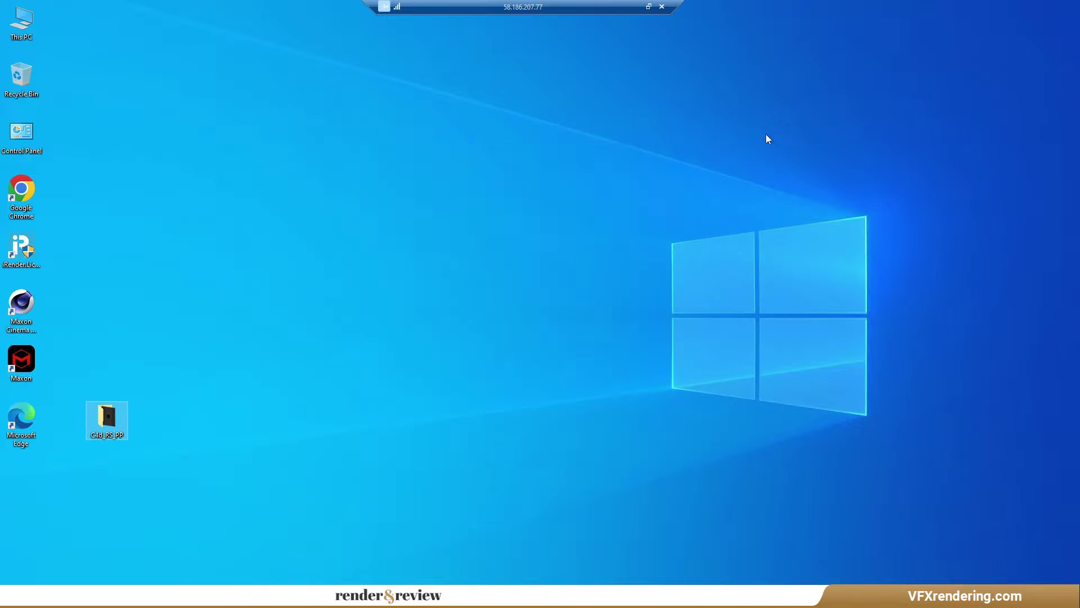
drag(106, 422, 30, 480)
double_click(29, 481)
double_click(296, 212)
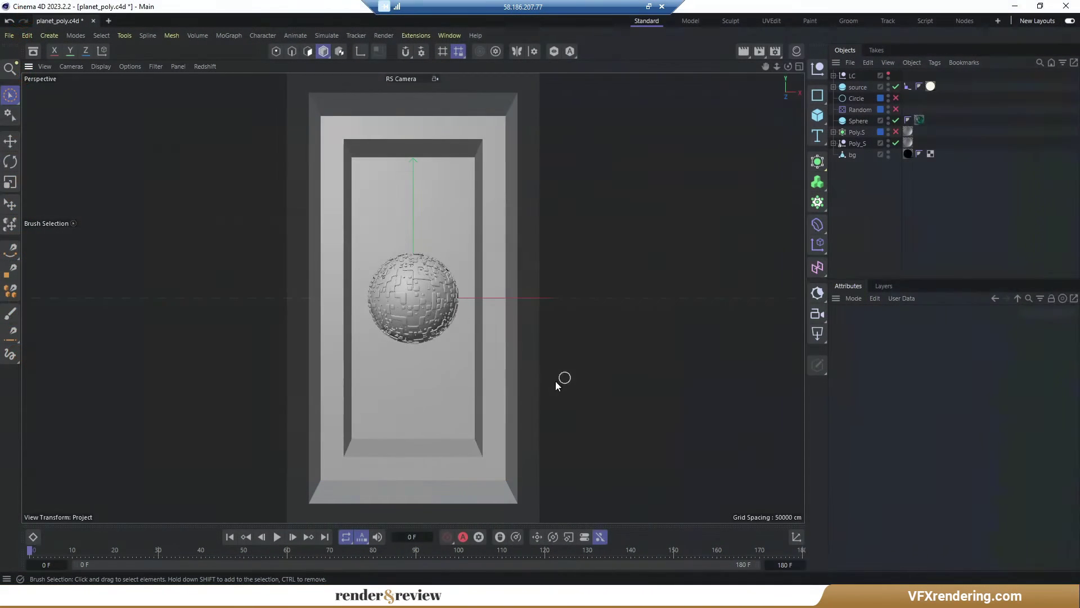
- Render all 180 planet frames locally in the Picture Viewer, totalling 02:11:55
click(759, 50)
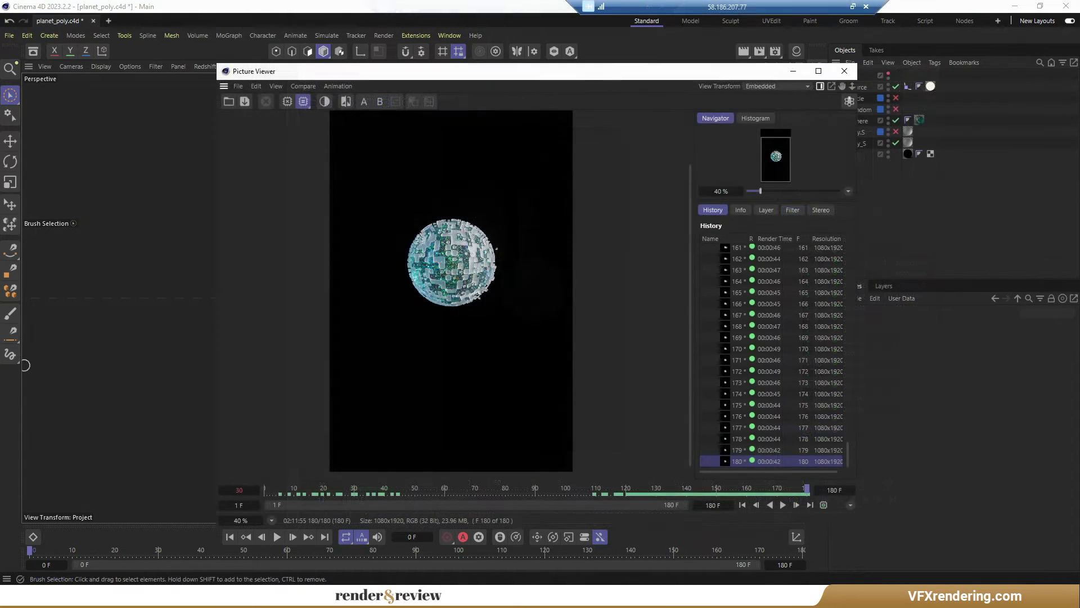
drag(846, 449, 854, 236)
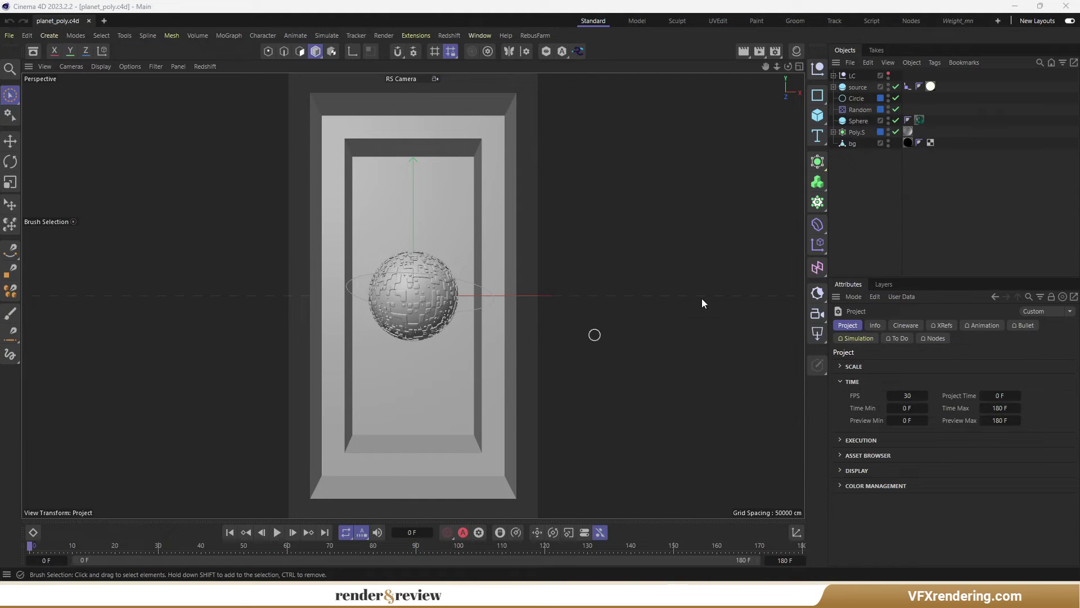
- Set RANCHecker's archive destination to the C4d_RS_PP folder and prepare the project archive
click(576, 51)
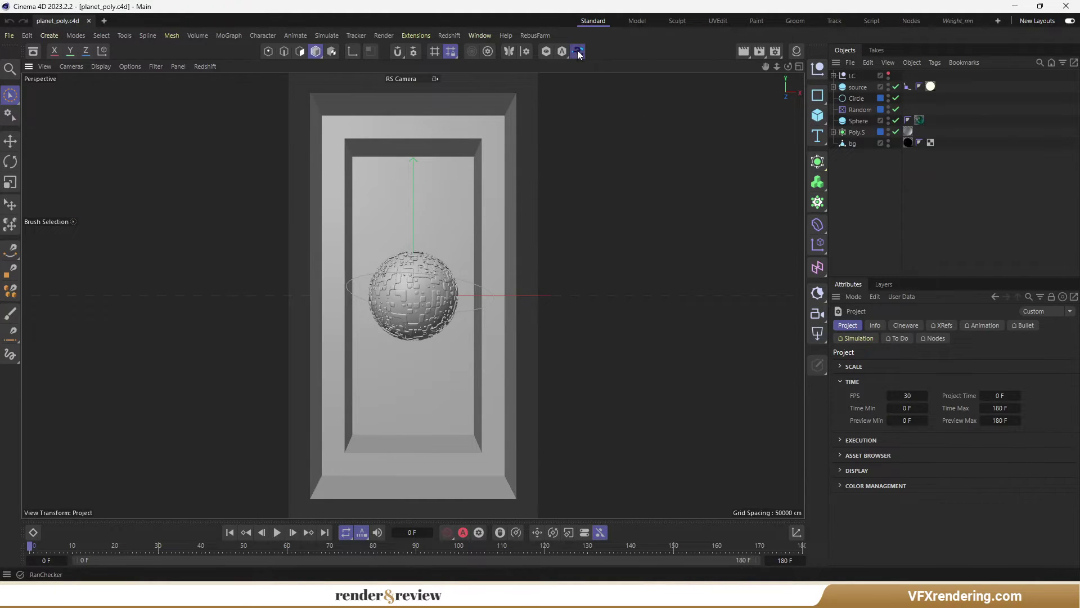
click(369, 259)
click(626, 261)
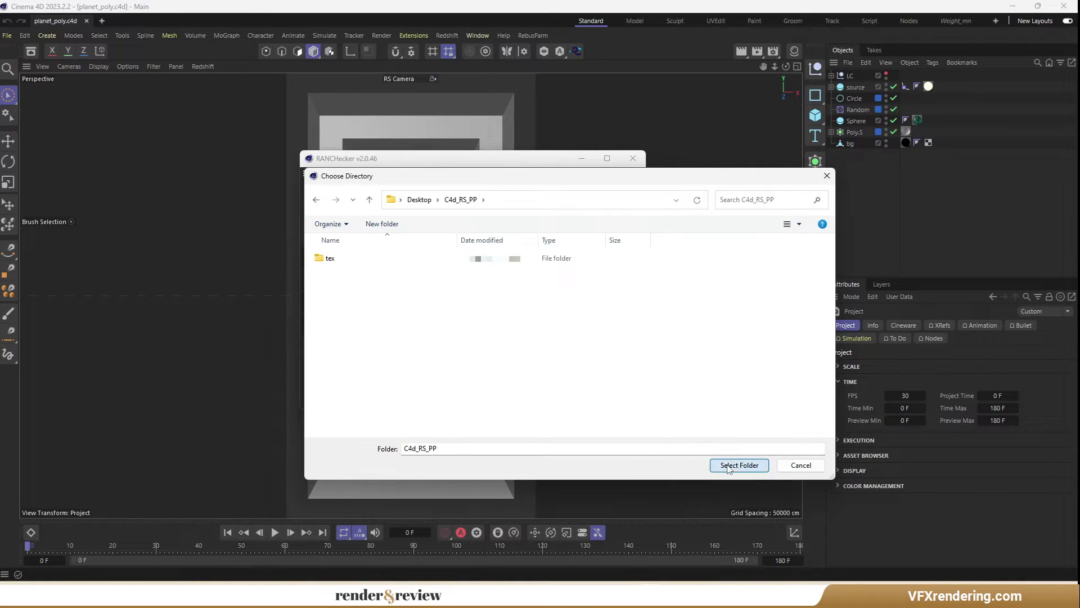
click(726, 465)
click(547, 376)
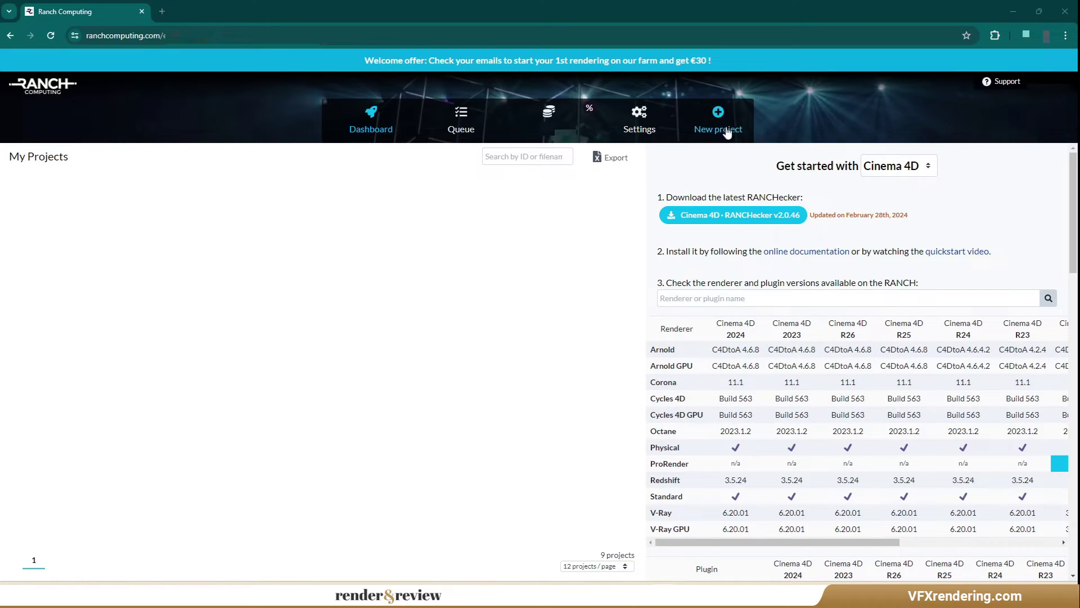
- Create a new Cinema 4D 2023 Redshift project, skipping the cost estimate
click(717, 116)
click(462, 162)
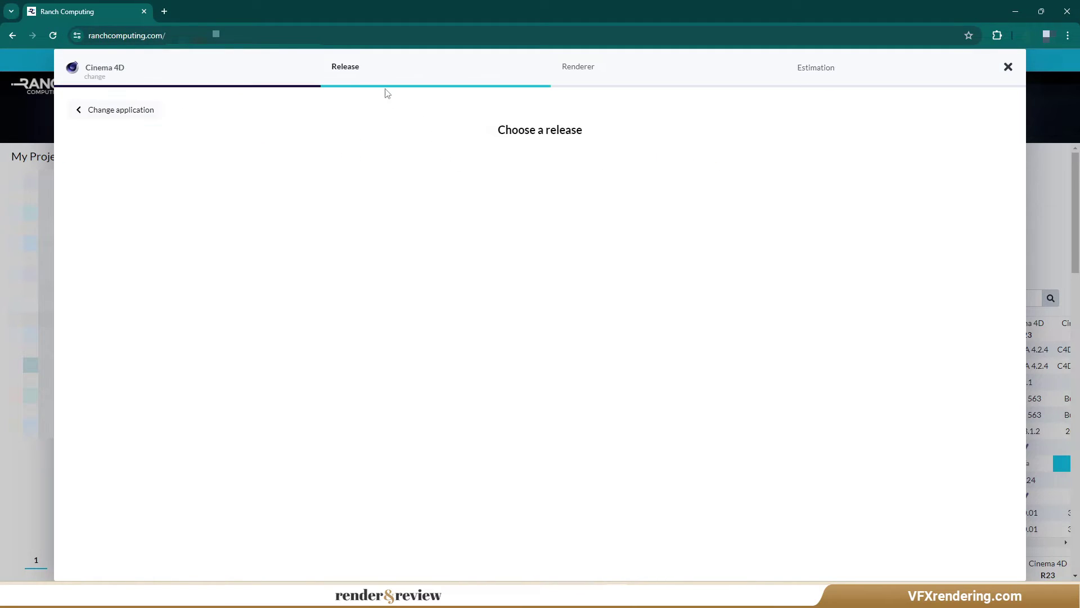
click(679, 161)
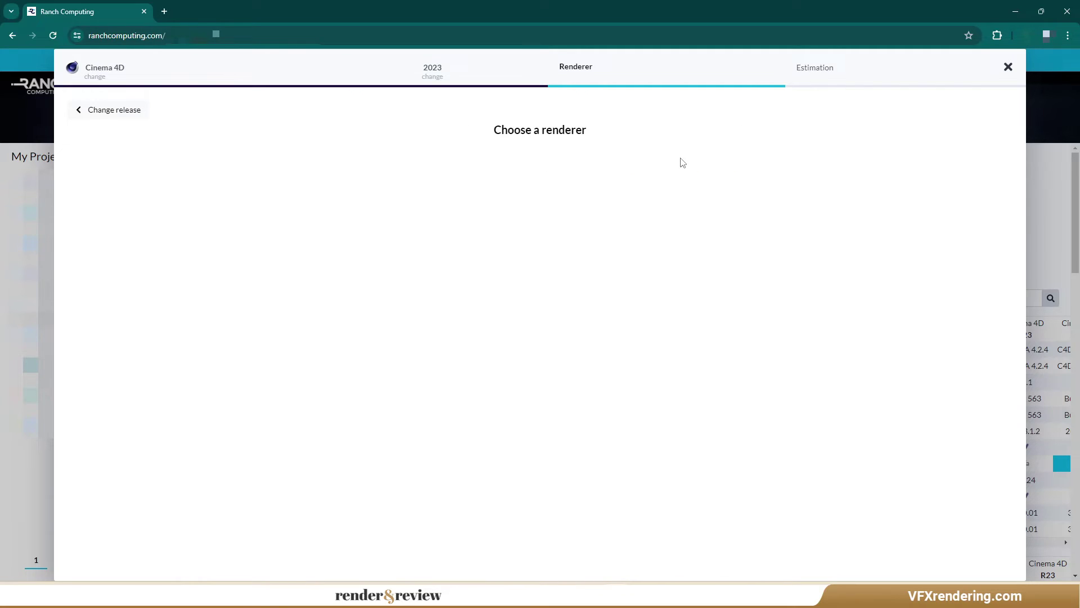
click(680, 181)
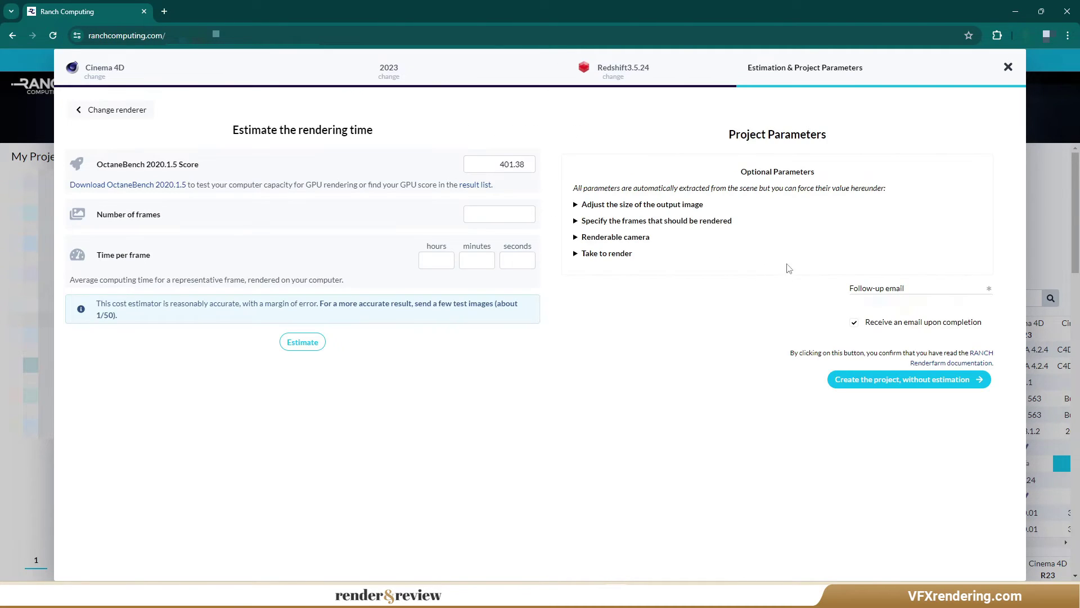
click(902, 378)
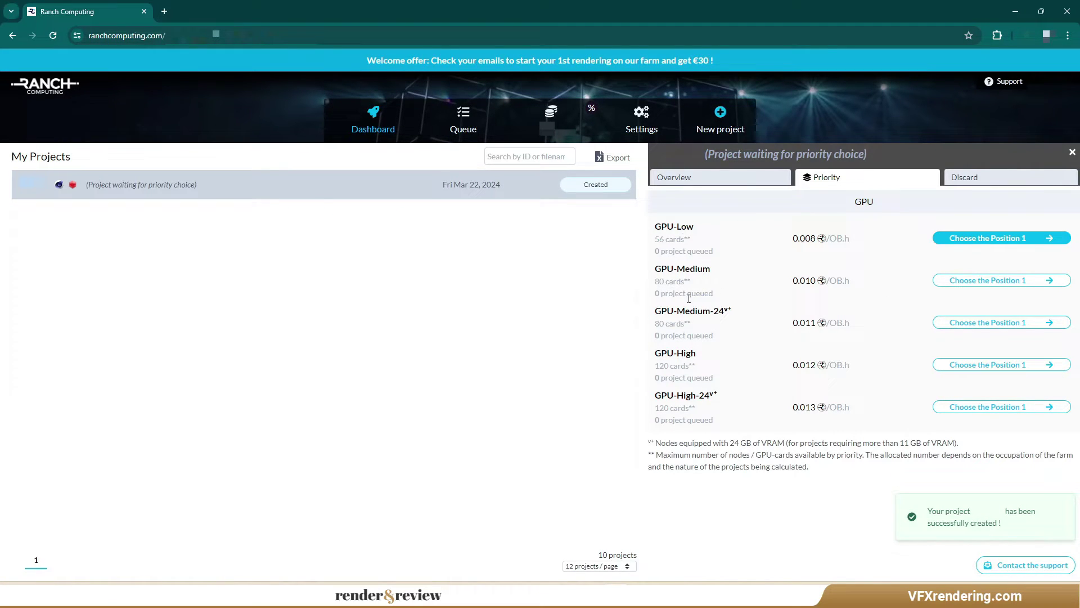
- Choose GPU-Low priority and upload planet_poly.vuc from Explorer to the project
click(961, 244)
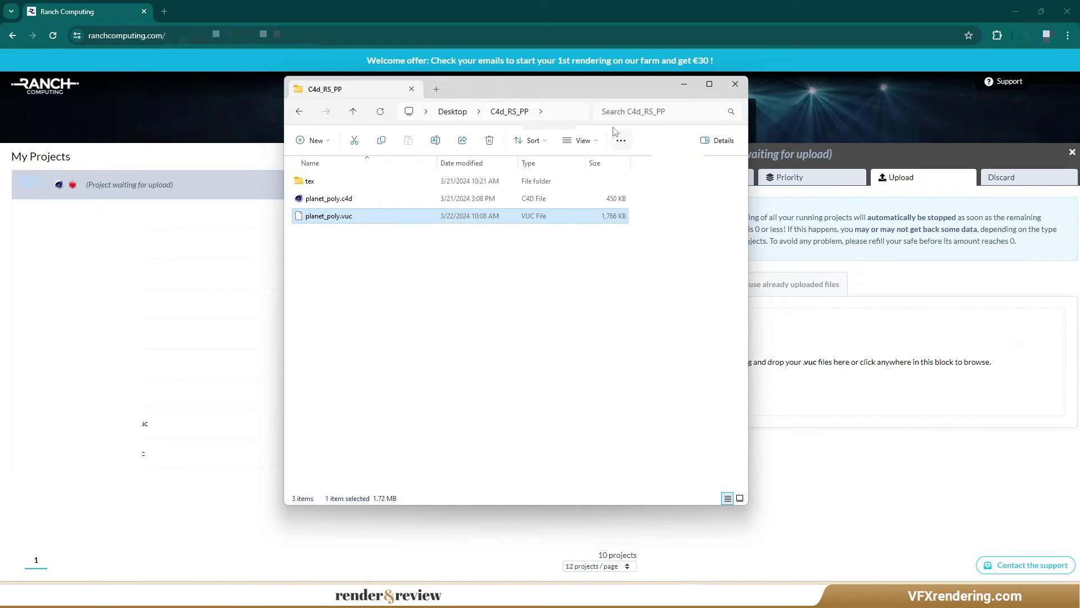
drag(629, 85, 482, 124)
drag(403, 252, 785, 355)
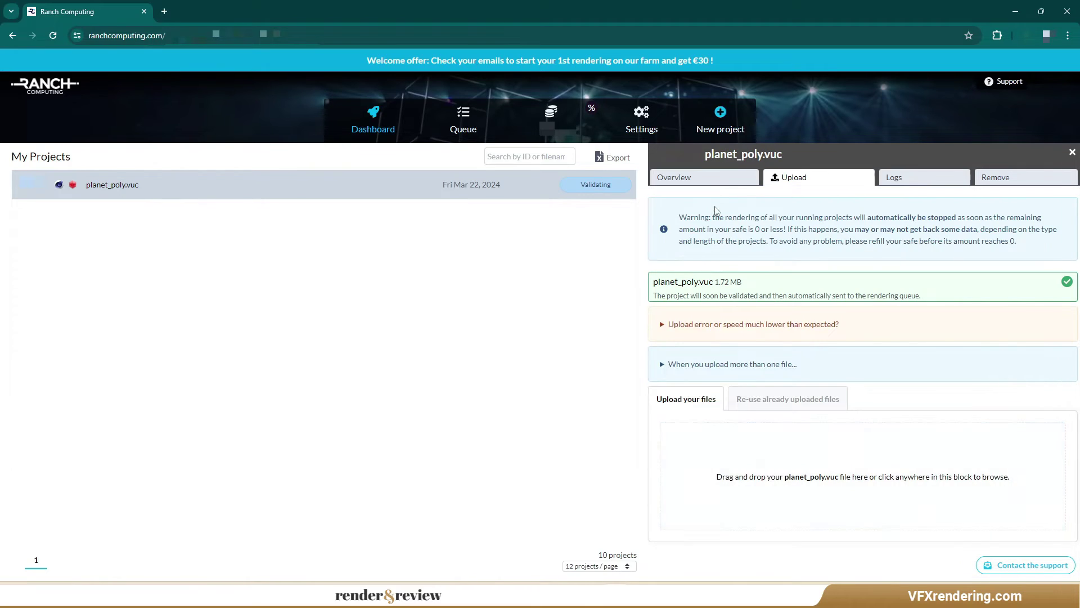
- Check the finished job's overview for its 50.15 cost and 13m duration
click(707, 180)
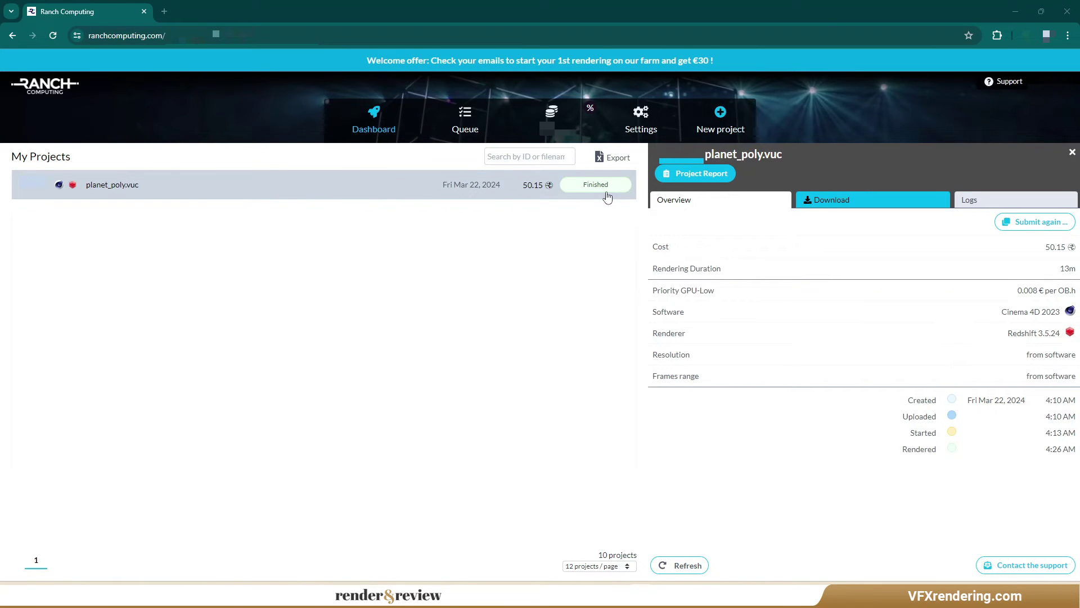
drag(1045, 247, 1067, 249)
double_click(1066, 268)
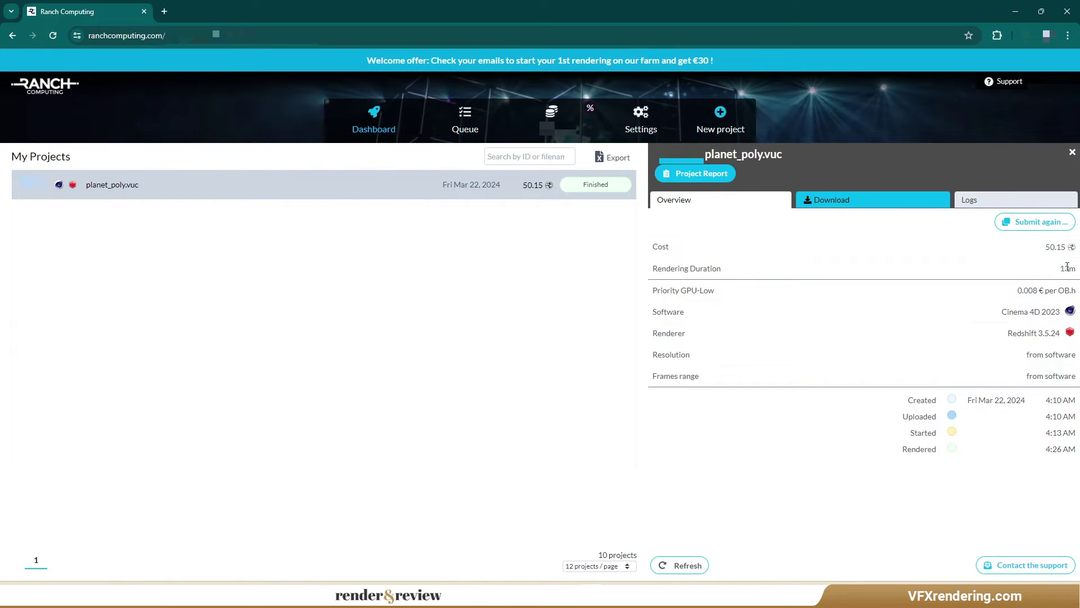
click(1040, 345)
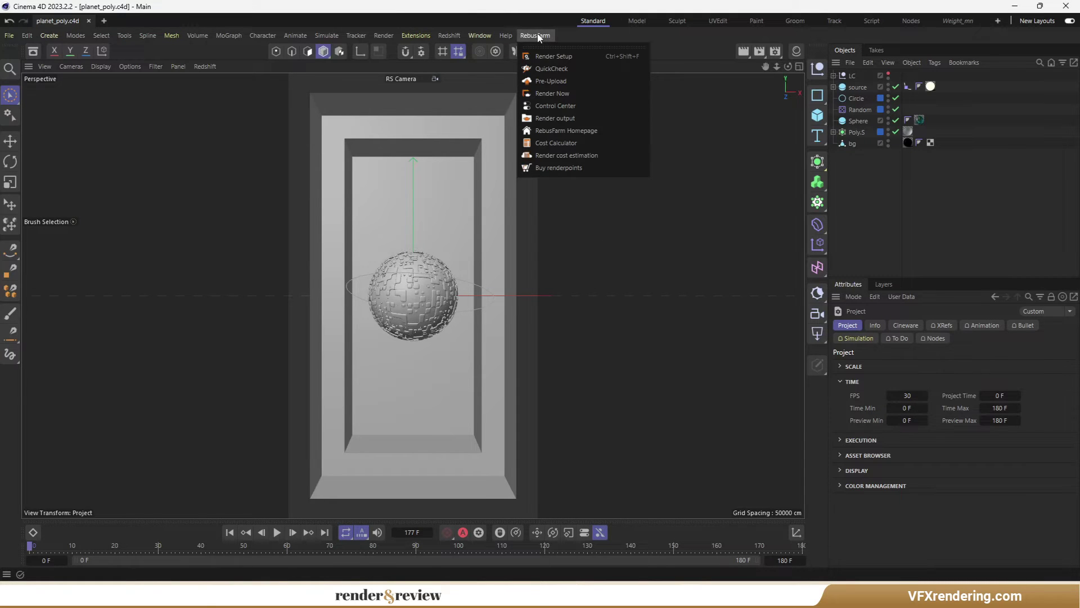
- Submit planet_poly to RebusFarm at Standard priority after the QuickCheck passes
click(563, 56)
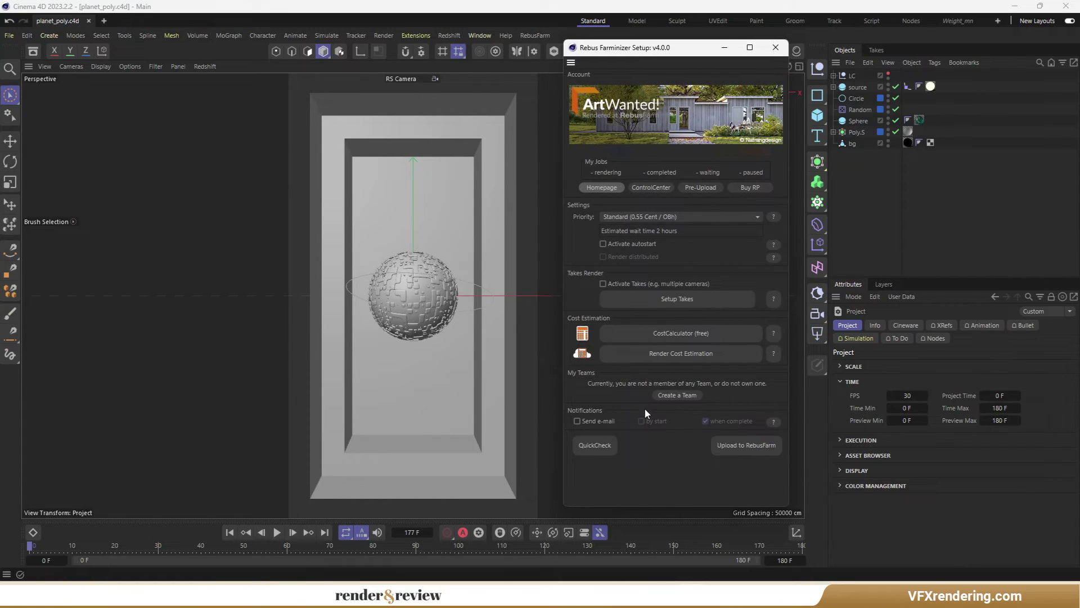
click(625, 217)
click(652, 217)
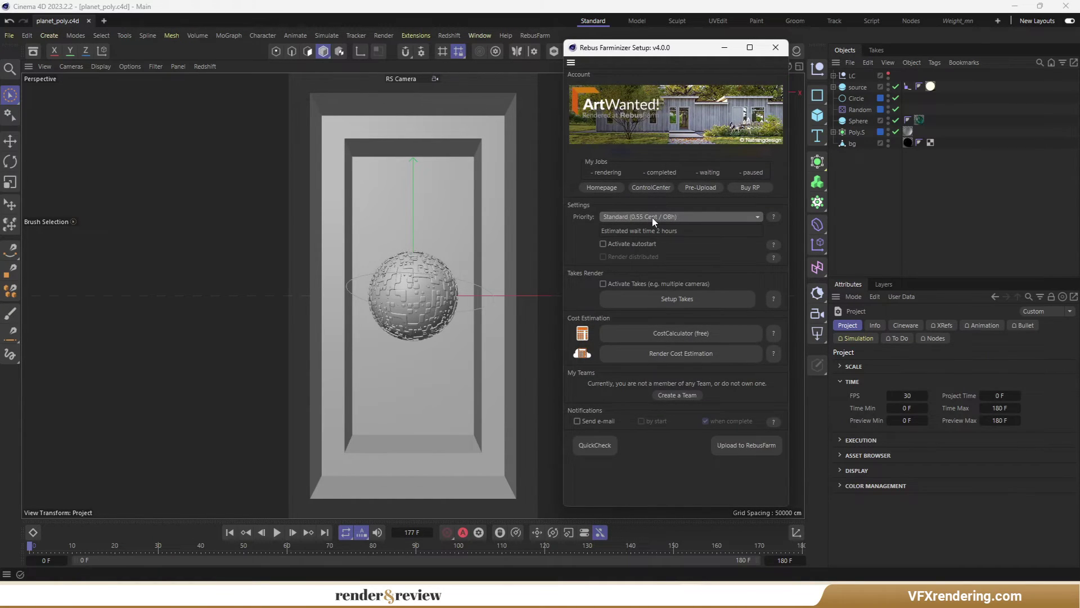
click(752, 446)
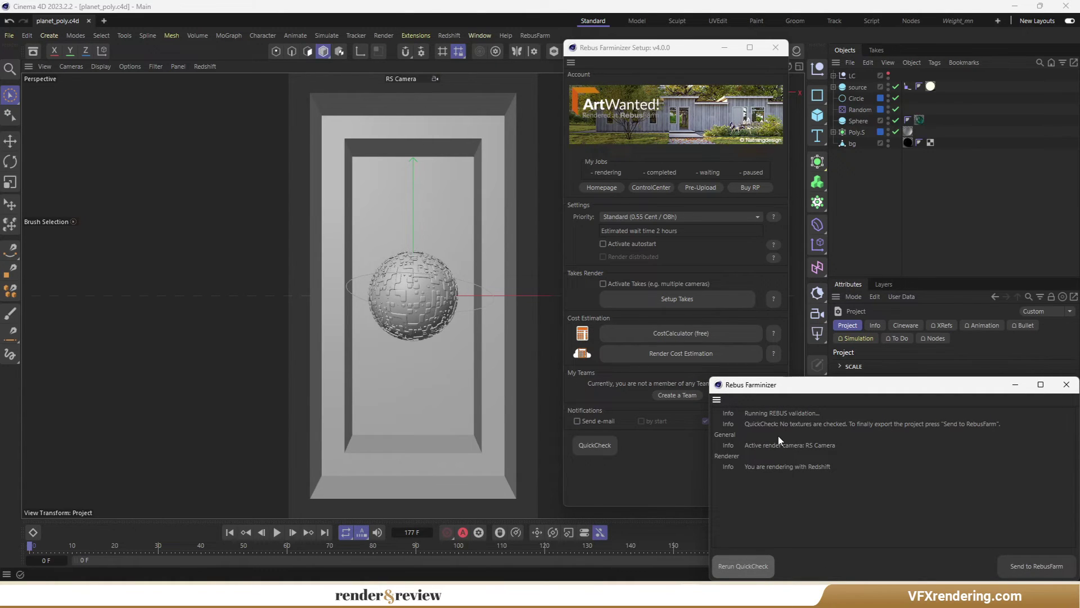
click(1029, 562)
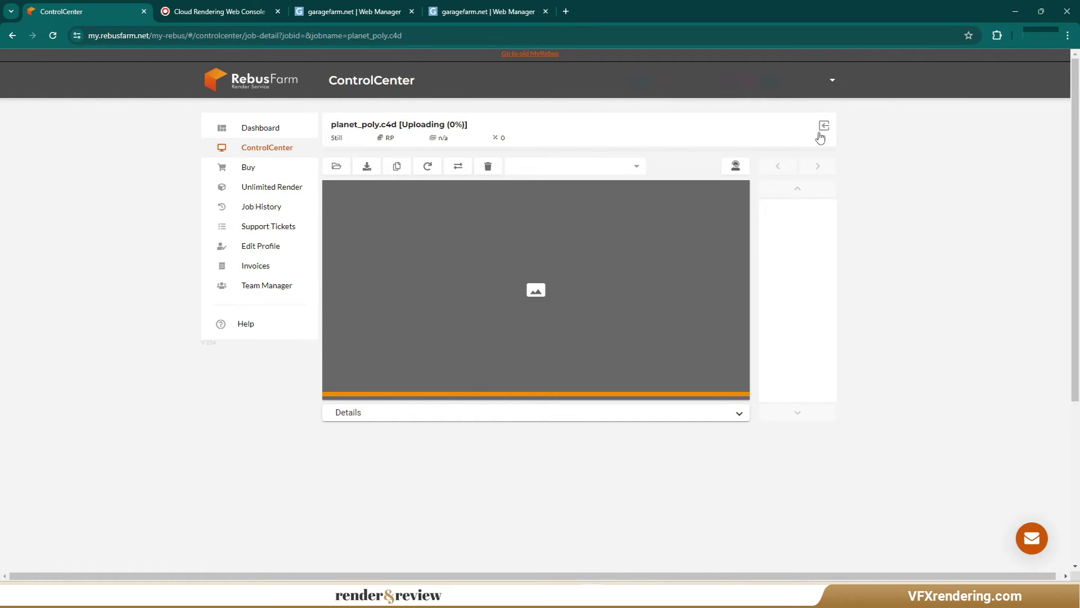
- Go back to the ControlCenter job list and start rendering planet_poly.c4d
click(823, 128)
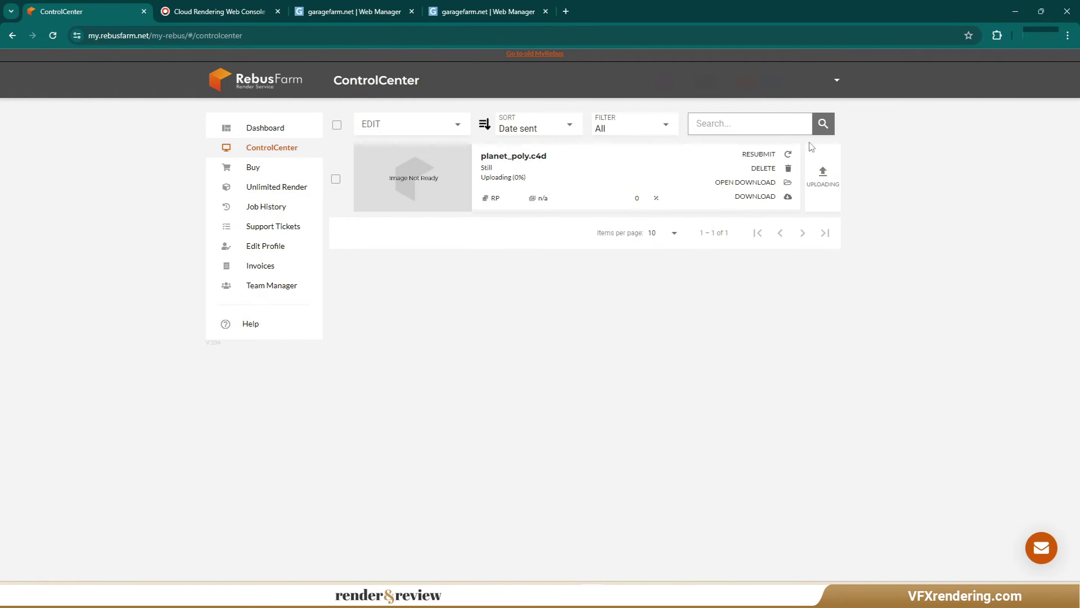
click(822, 192)
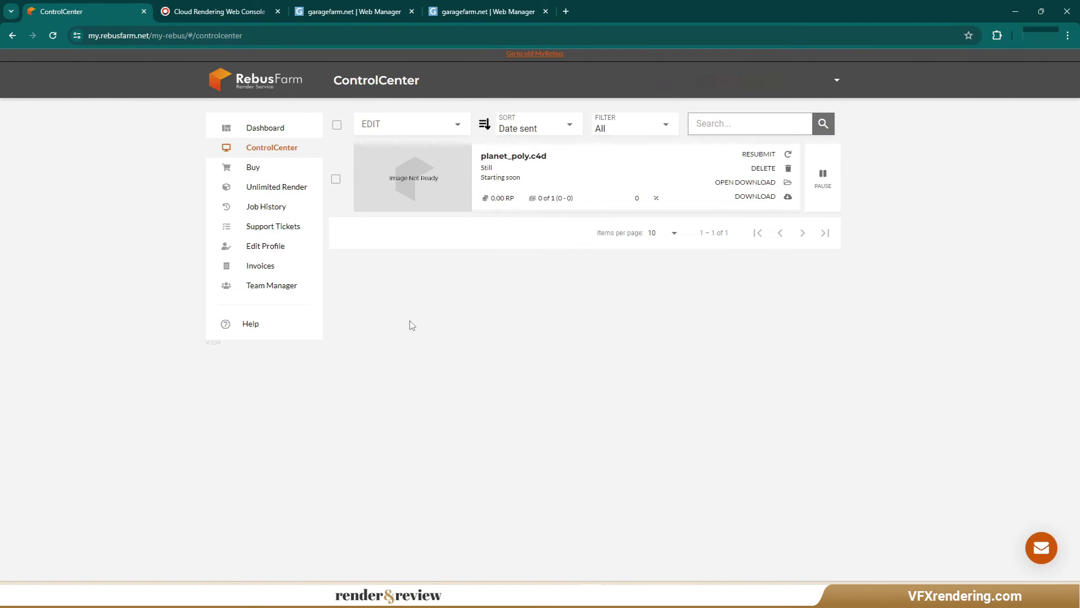